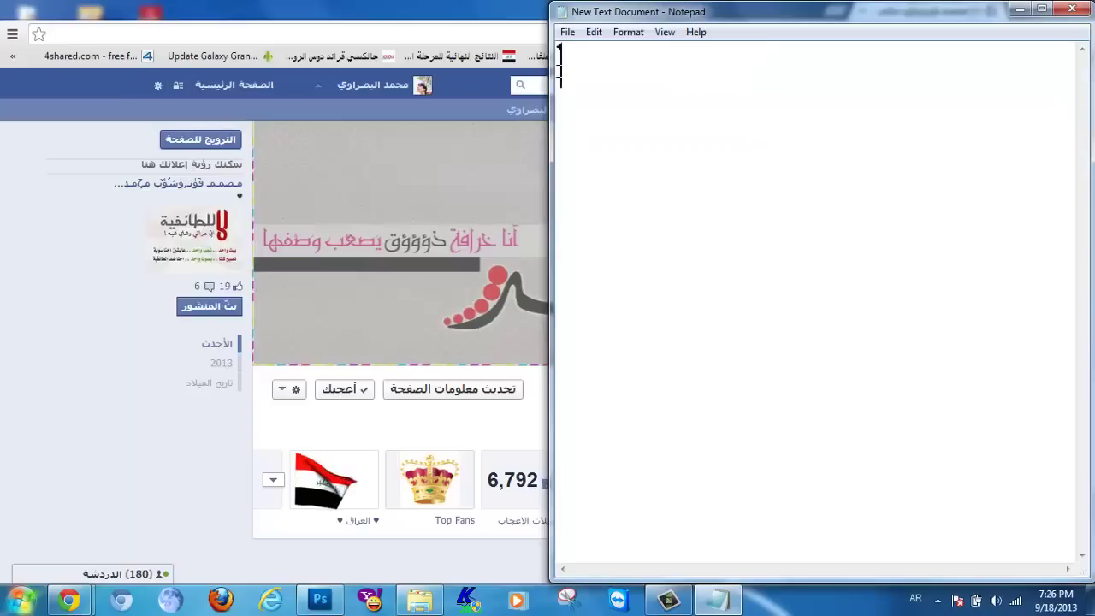
# Step: Write the note "تابعو وبس ..." in the empty text document
pyautogui.write('تابعو وبس')
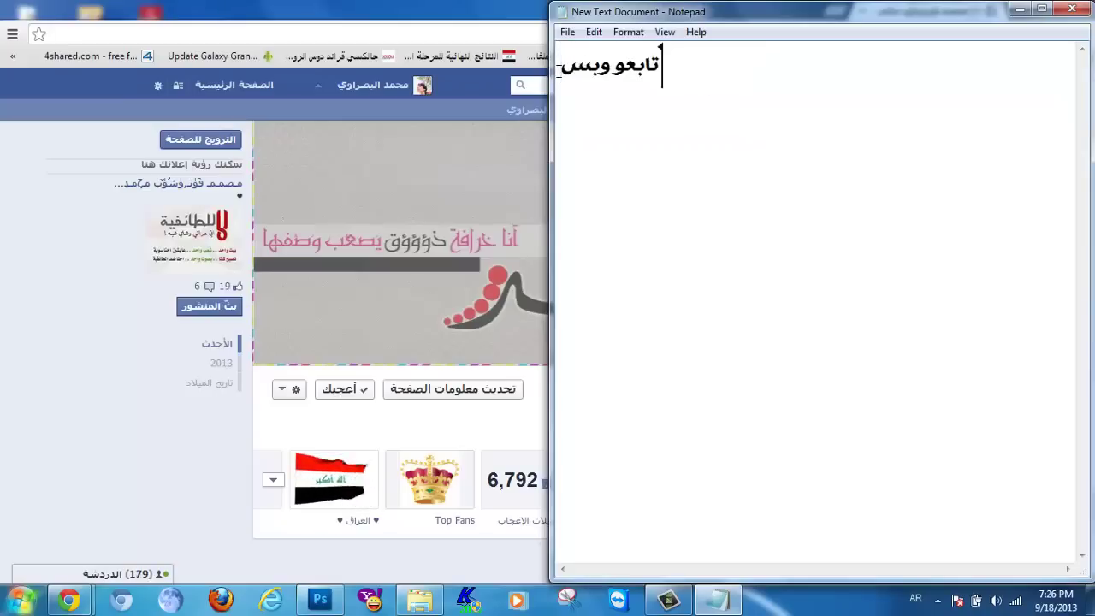
pyautogui.write(' ...')
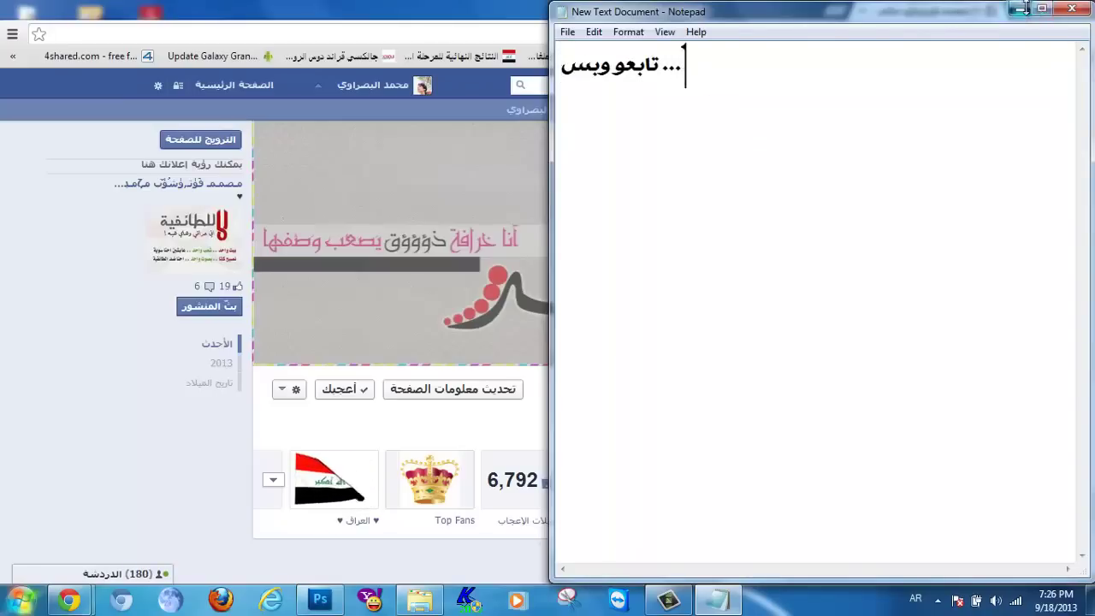
# Step: Go to the desktop and open Local Disk (D:) from Computer in a maximized window
pyautogui.press('super+d')
pyautogui.doubleClick(30, 96)
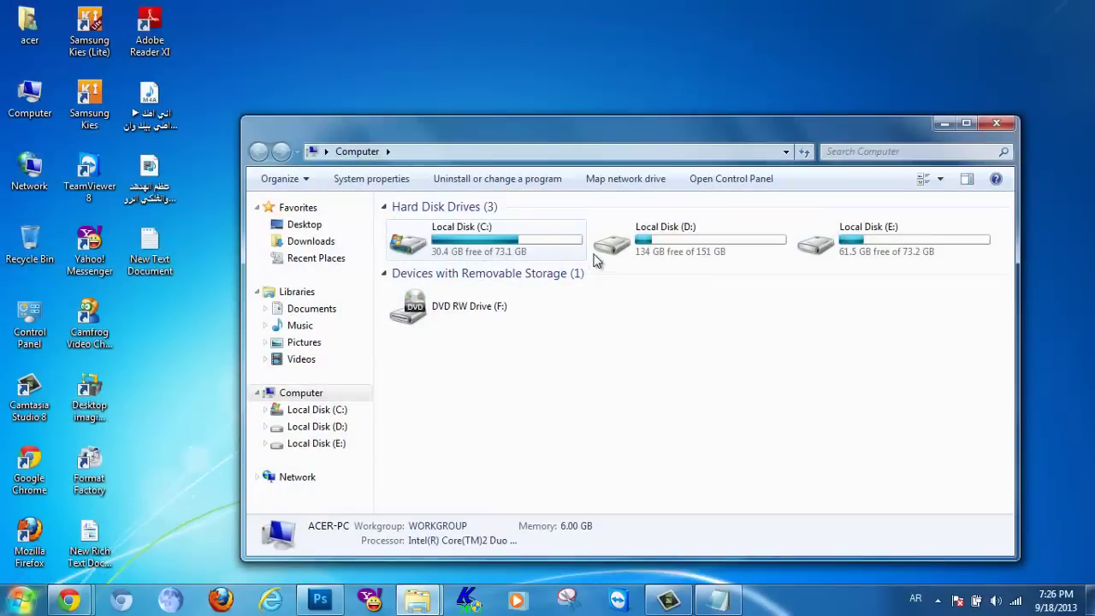
pyautogui.doubleClick(596, 257)
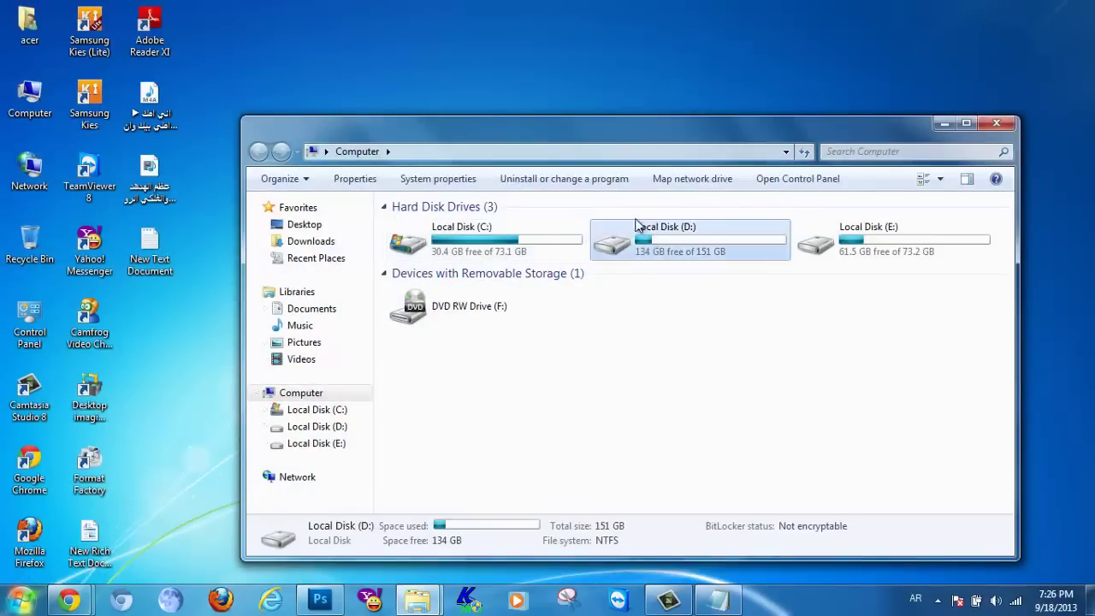
pyautogui.doubleClick(550, 127)
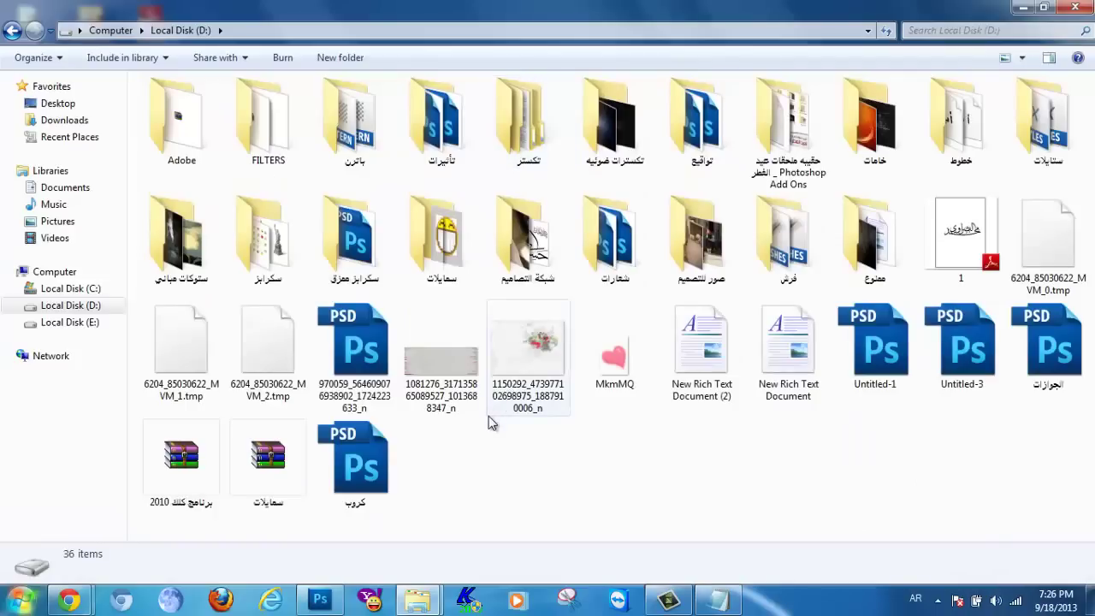
# Step: Open the "برنامج كلك 2010" archive, close the WinRAR purchase reminder, and run the Kelk 2010 patch file from it
pyautogui.click(265, 475)
pyautogui.click(192, 484)
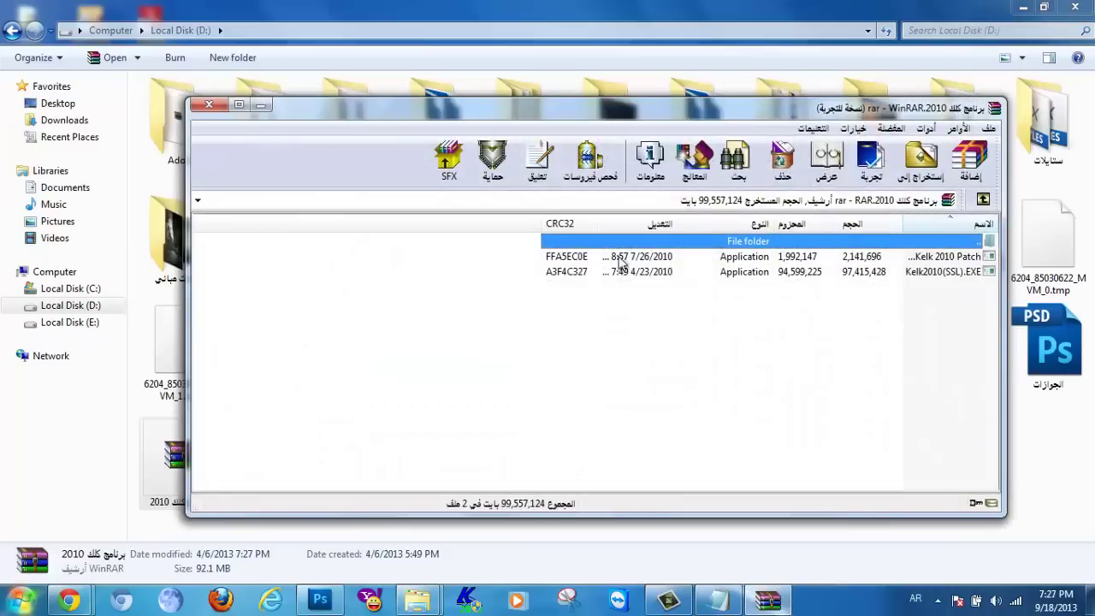
pyautogui.click(509, 315)
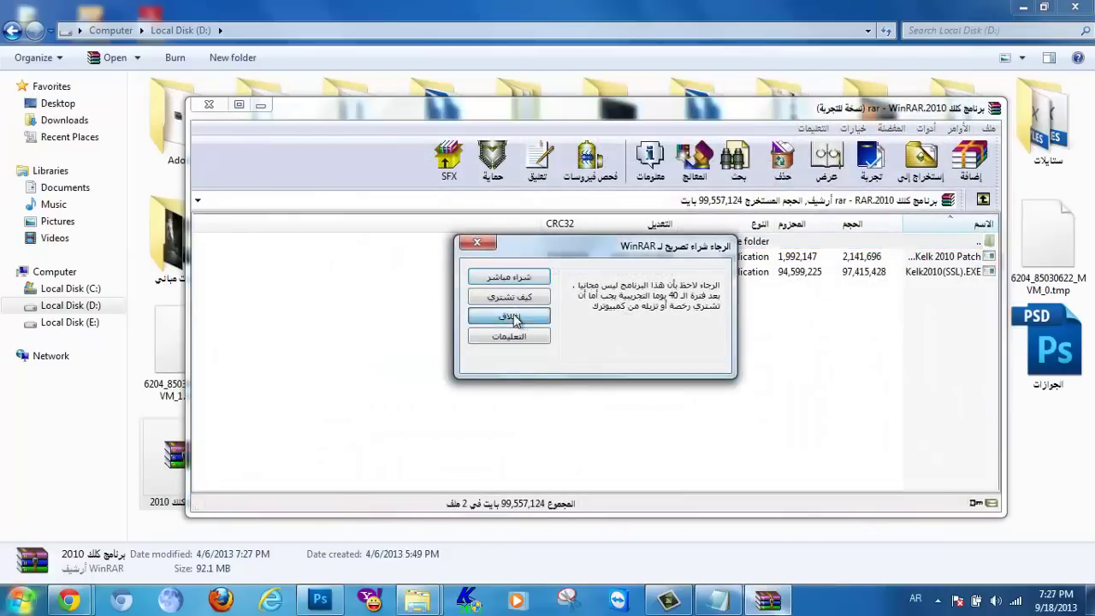
pyautogui.doubleClick(874, 256)
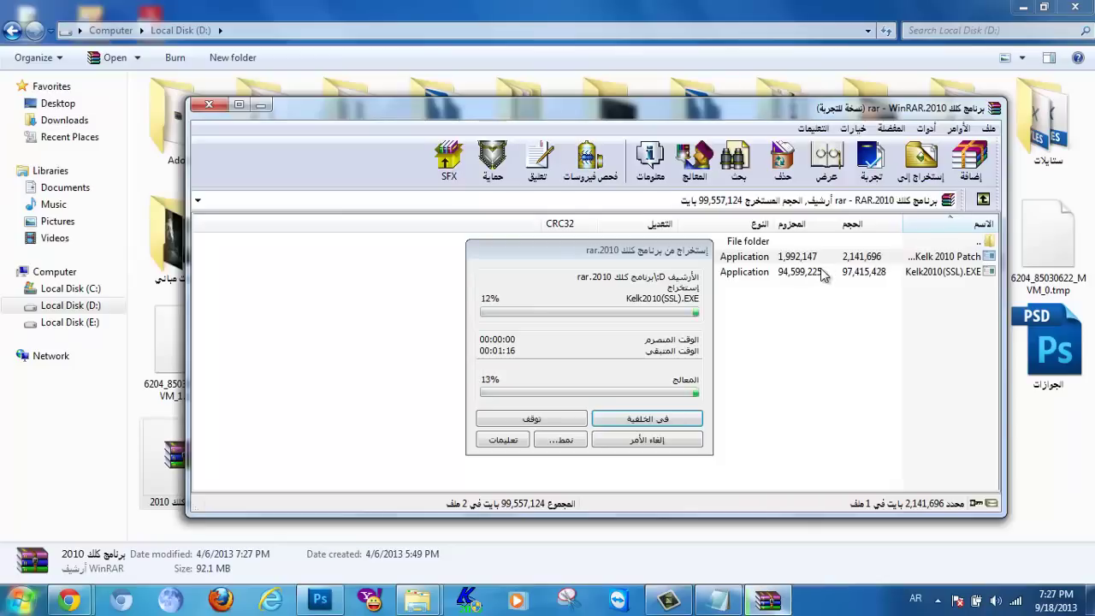
# Step: Switch to Notepad, replace the note with "طبعا هذا الباتش رح نستخدمه بعد التنصيب ...", and minimize it
pyautogui.moveTo(714, 607)
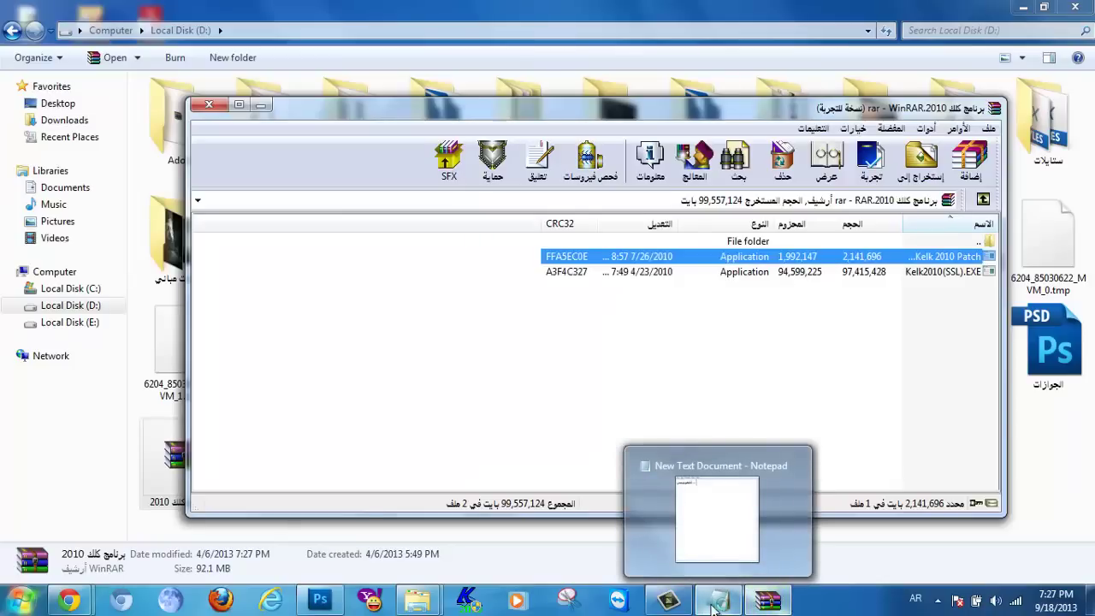
pyautogui.click(714, 603)
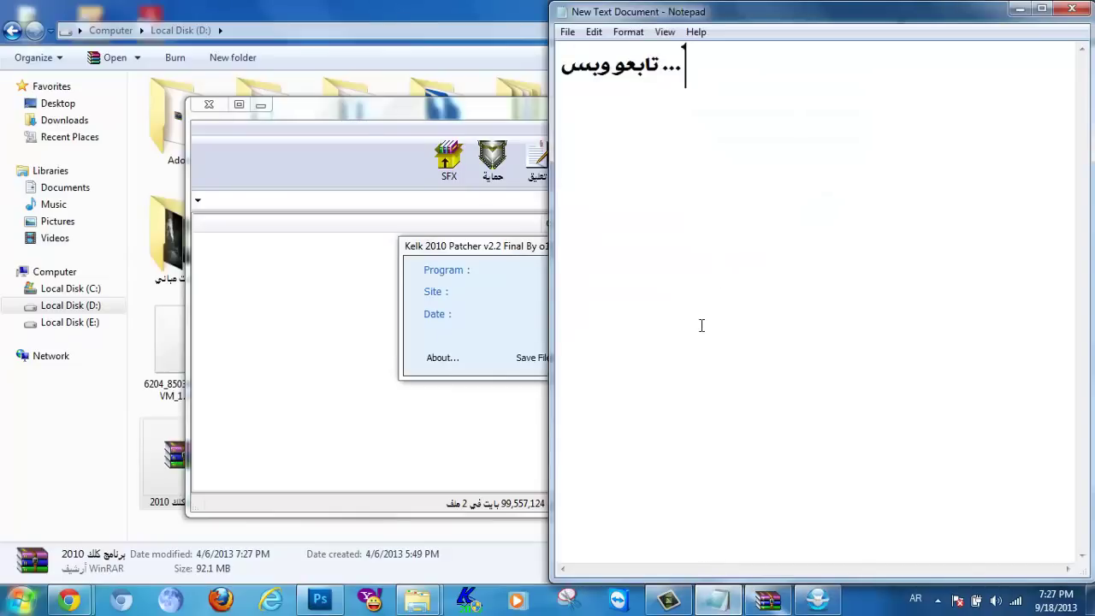
pyautogui.hotkey('ctrl', 'a')
pyautogui.write('طبعا')
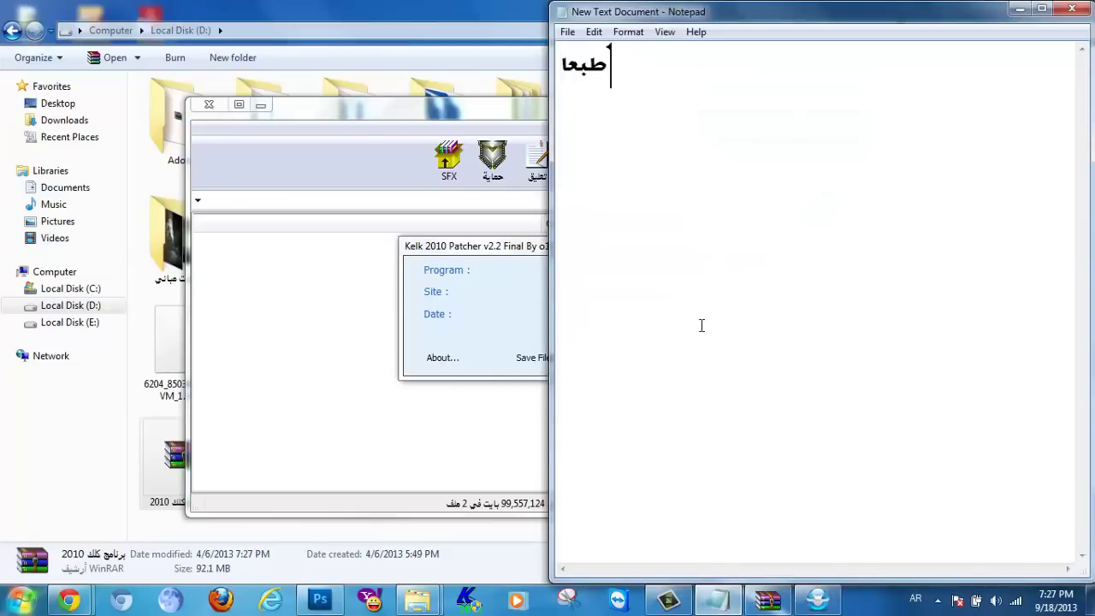
pyautogui.write(' هذا البات')
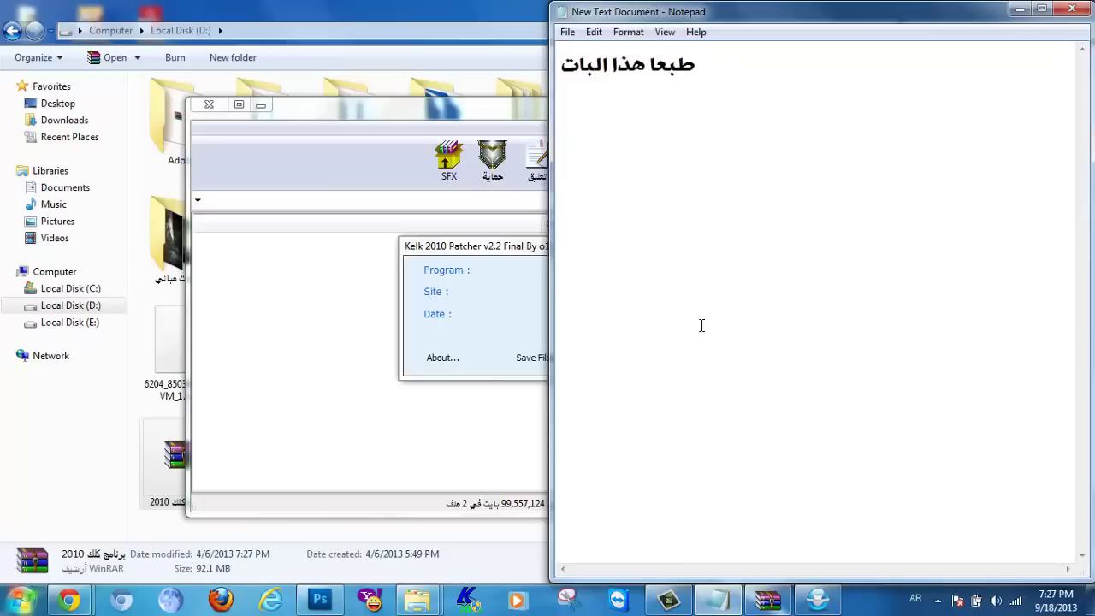
pyautogui.write('ش رح ن')
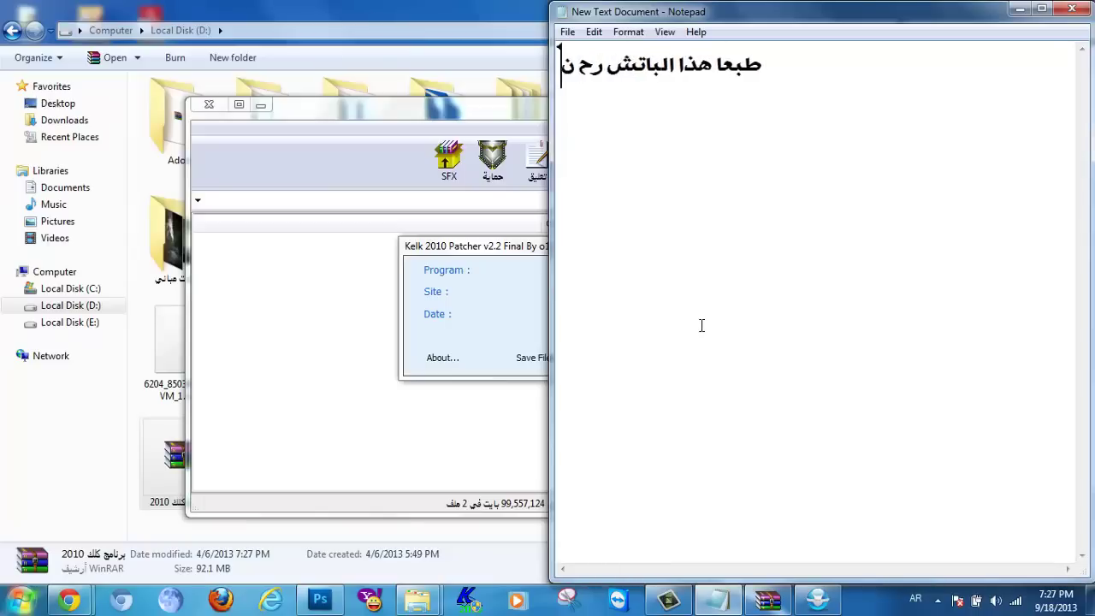
pyautogui.write('ستخدمه')
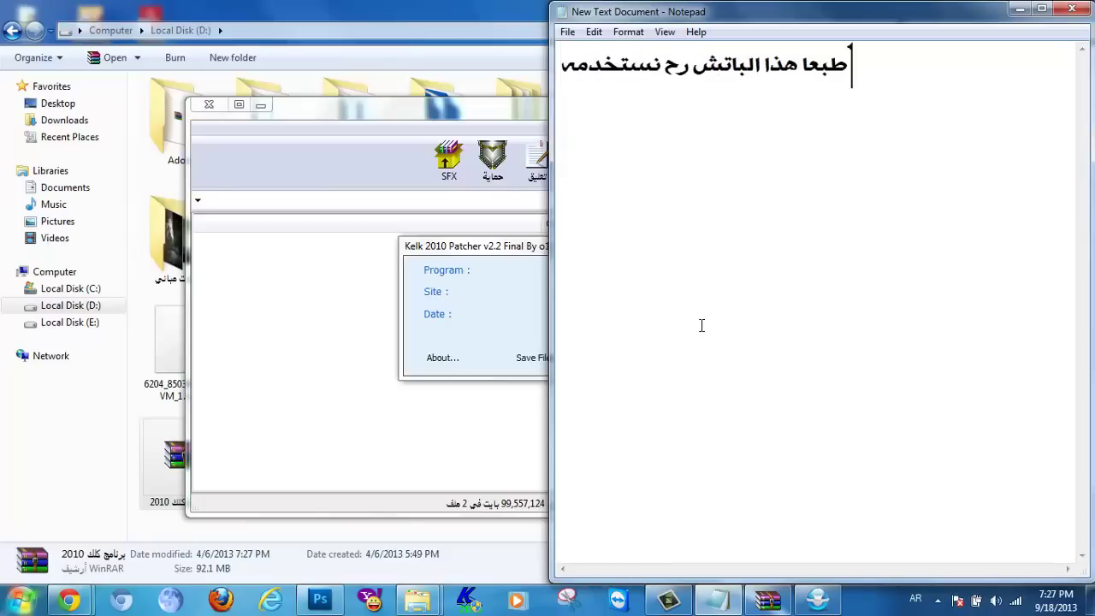
pyautogui.write(' بعد التنص')
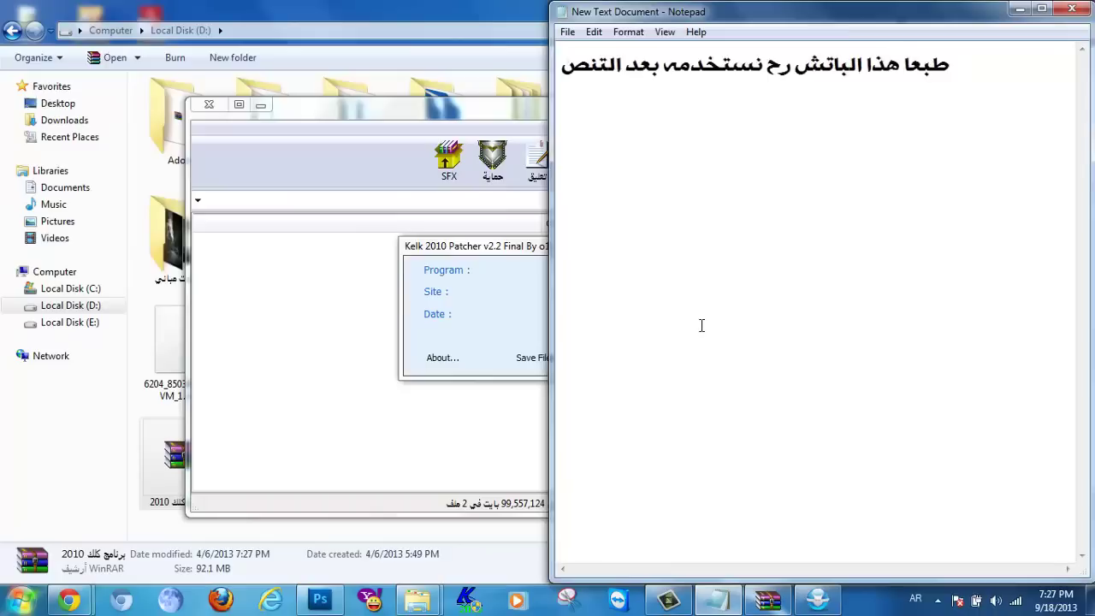
pyautogui.write('يب')
pyautogui.press('Home')
pyautogui.write('...')
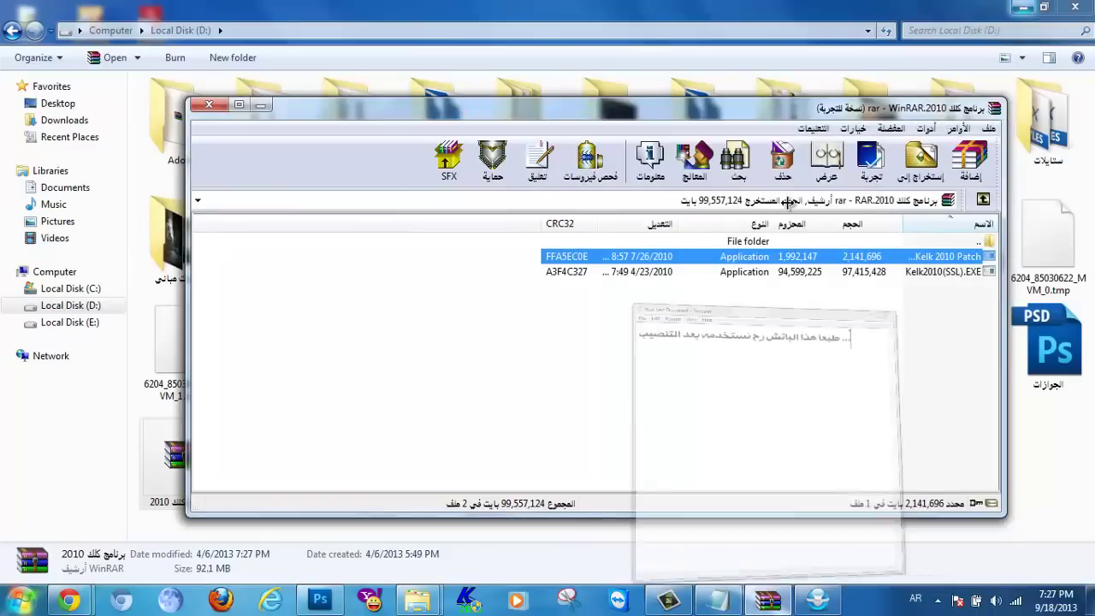
pyautogui.click(1019, 8)
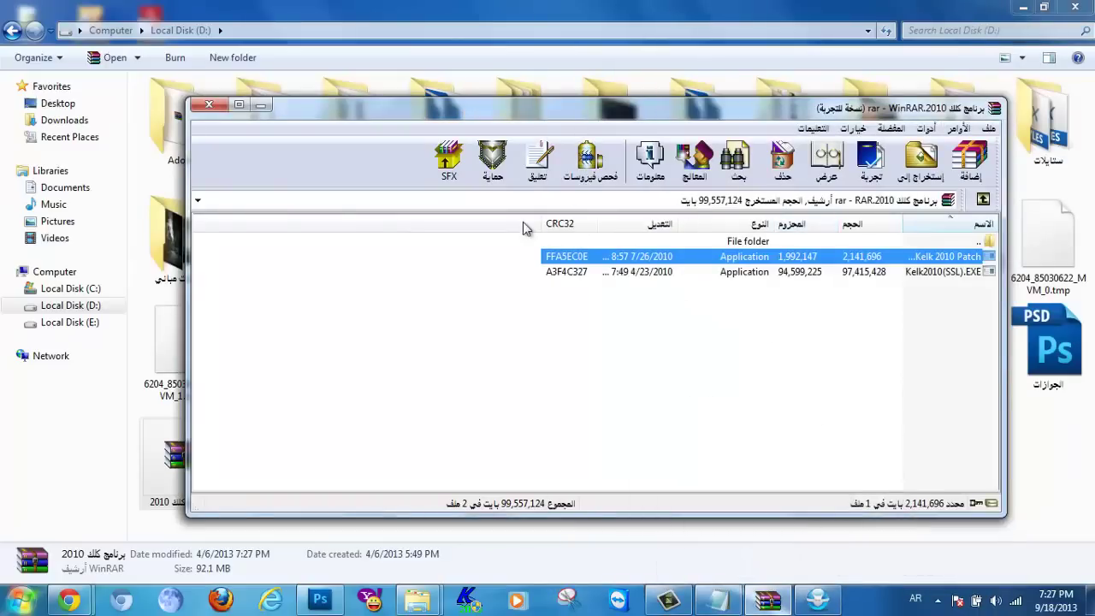
# Step: Extract the "برنامج كلك 2010" archive directly into Local Disk (D:) and close the running Kelk 2010 patcher
pyautogui.click(209, 104)
pyautogui.doubleClick(182, 458)
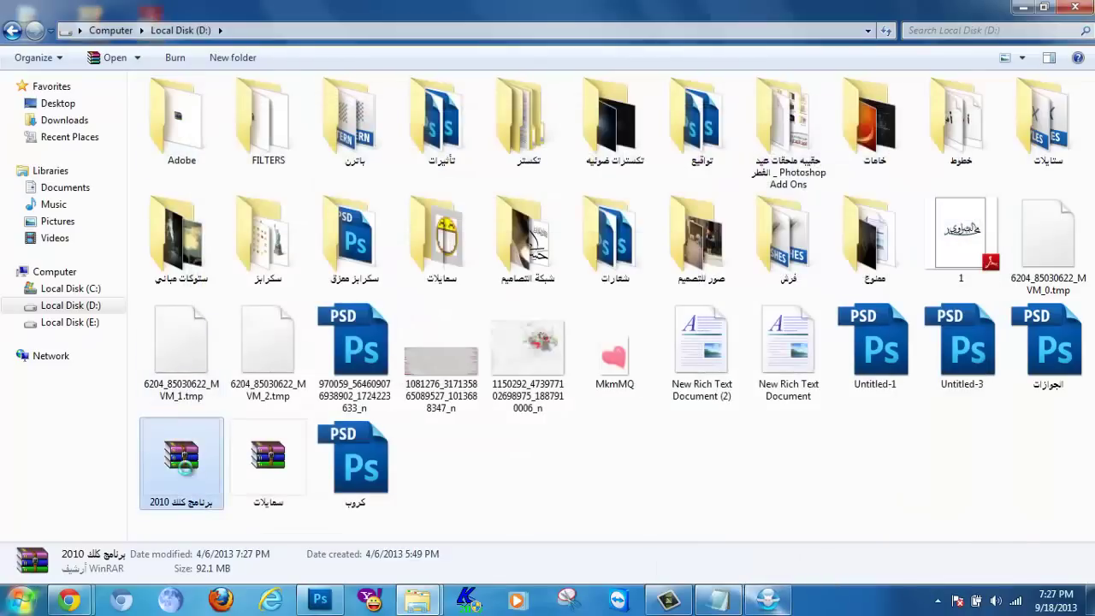
pyautogui.rightClick(183, 468)
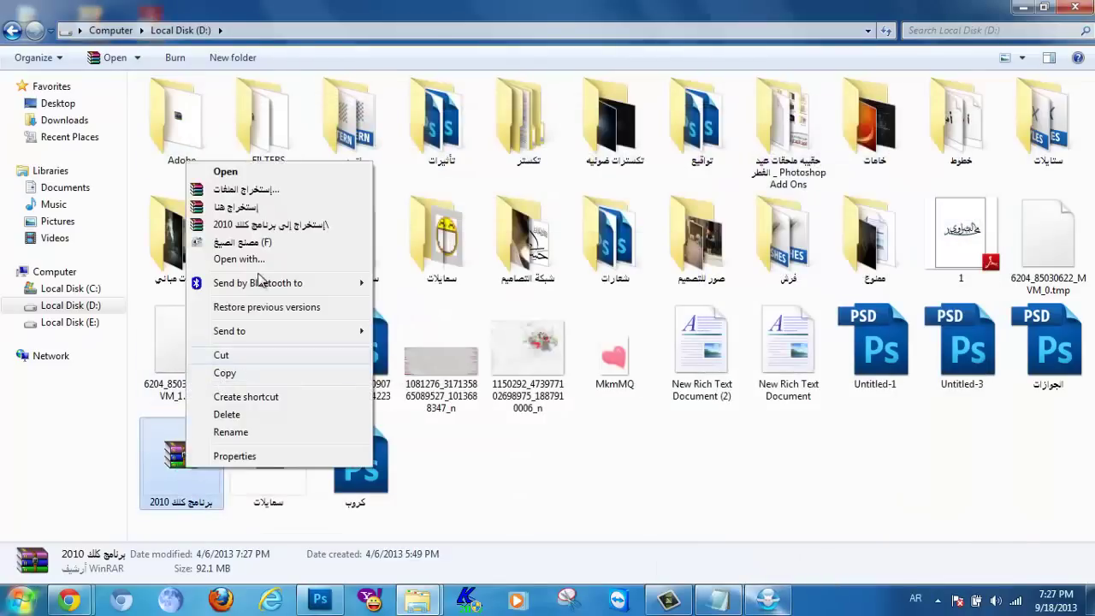
pyautogui.click(244, 207)
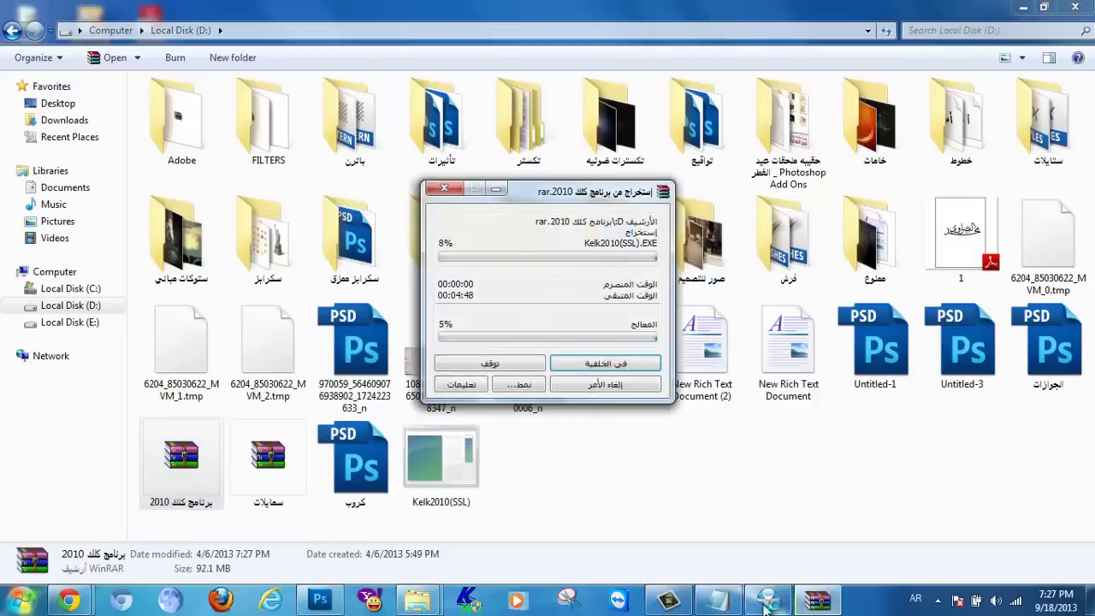
pyautogui.rightClick(769, 600)
pyautogui.click(770, 560)
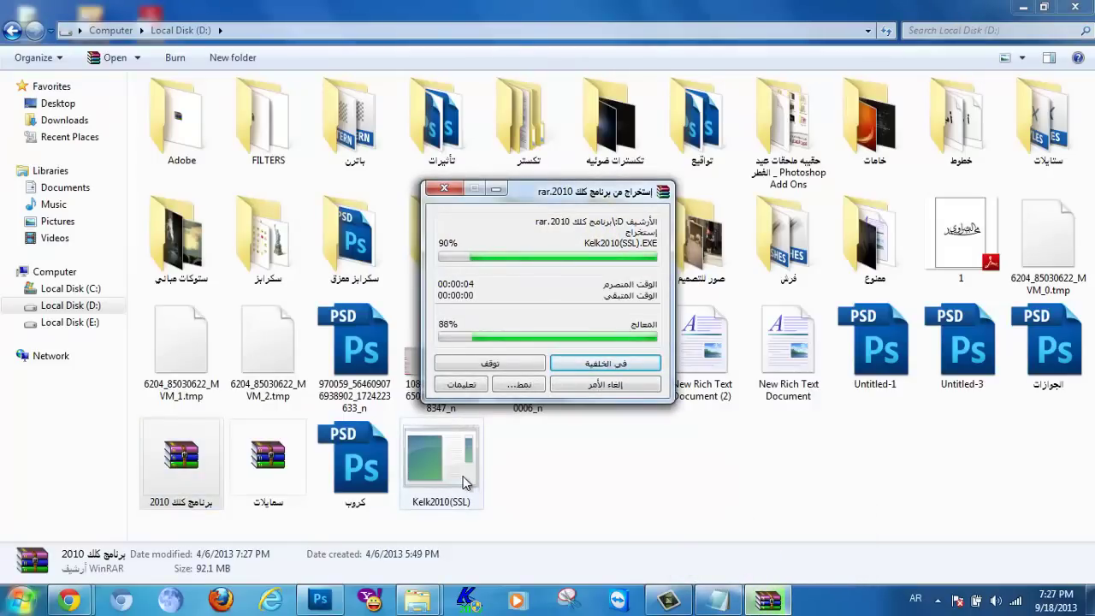
# Step: Install Kelk2010 (SSL) from the extracted setup file with Arabic selected, and launch the installed program
pyautogui.click(436, 462)
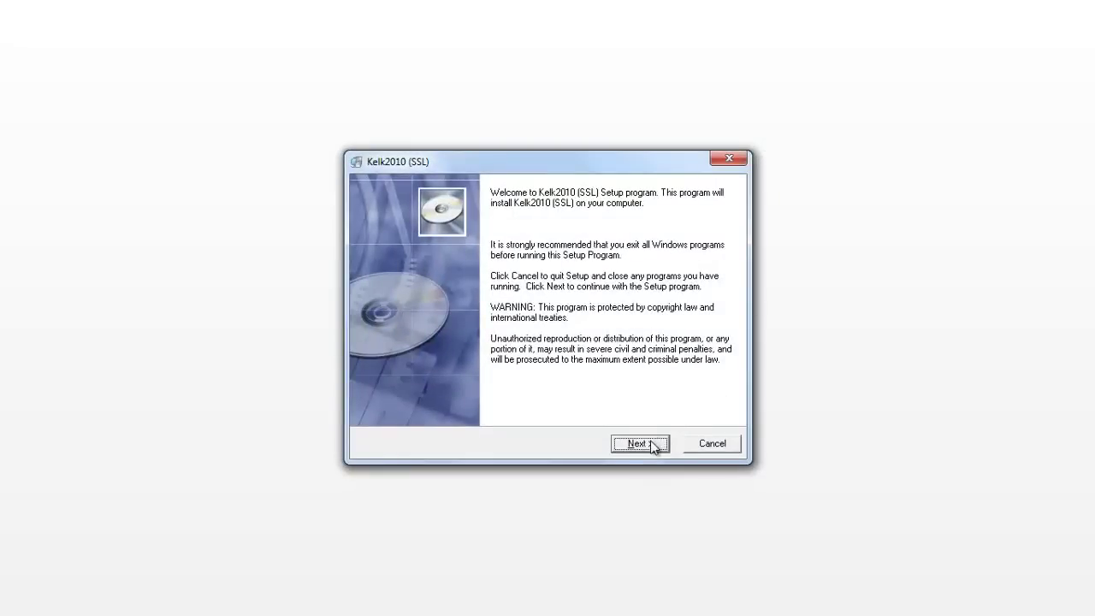
pyautogui.click(639, 443)
pyautogui.click(650, 447)
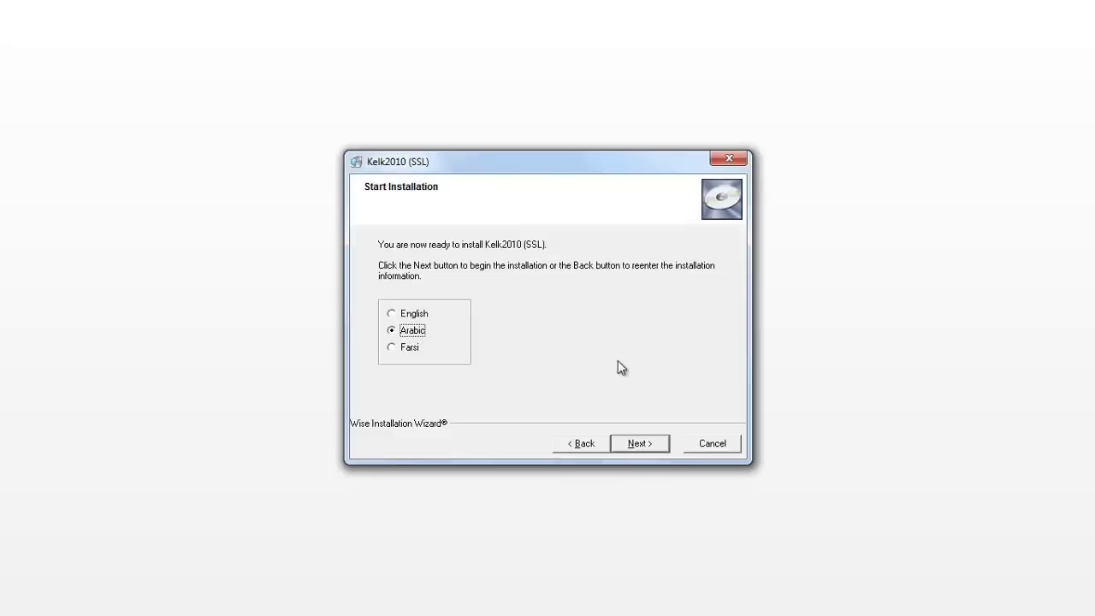
pyautogui.click(637, 444)
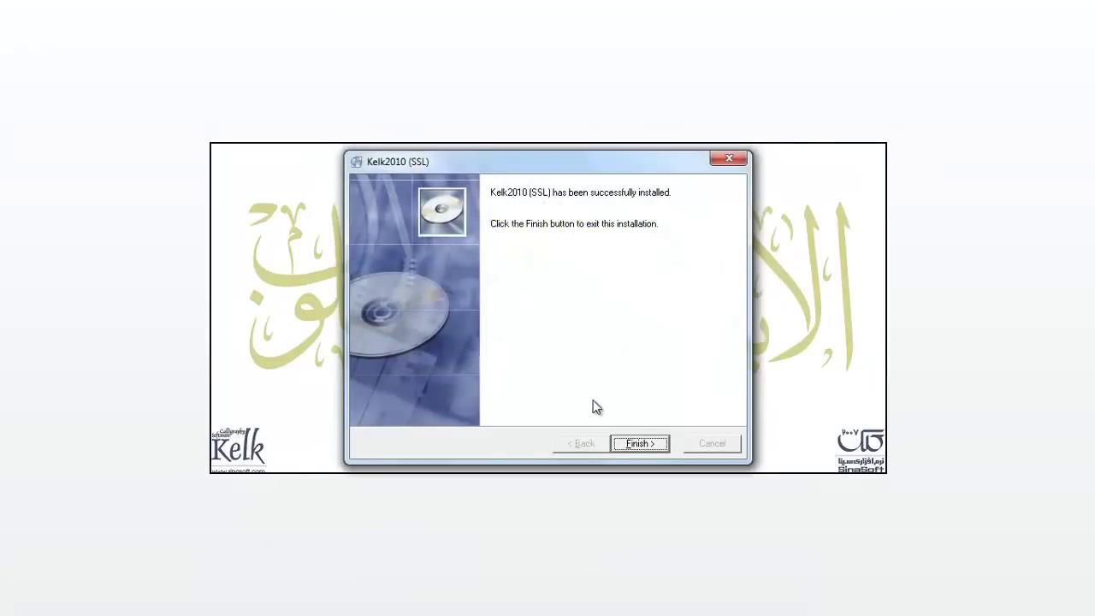
pyautogui.click(637, 444)
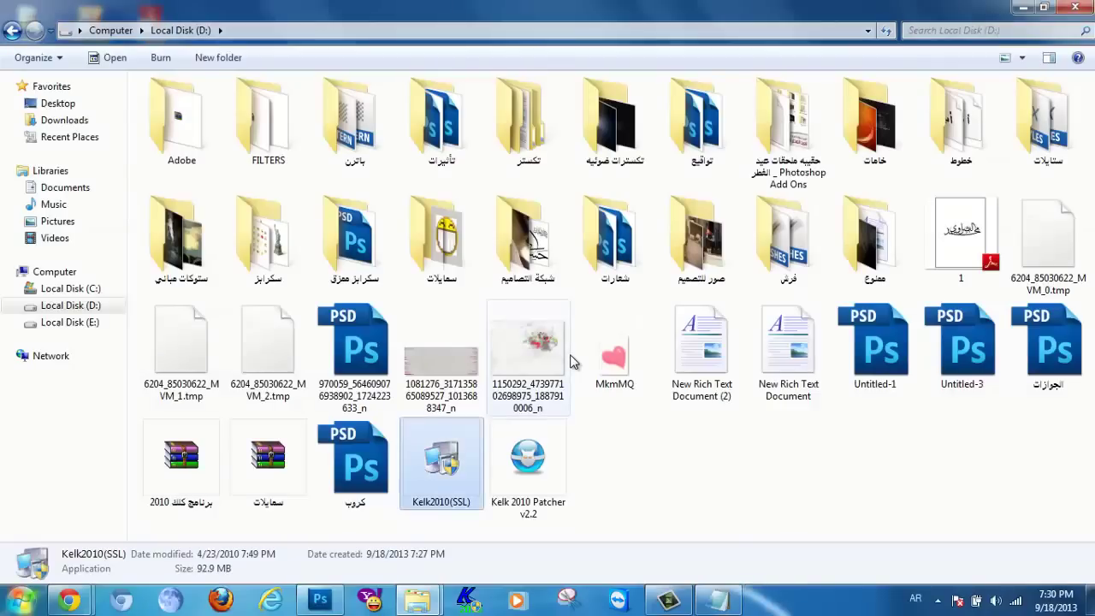
pyautogui.click(466, 602)
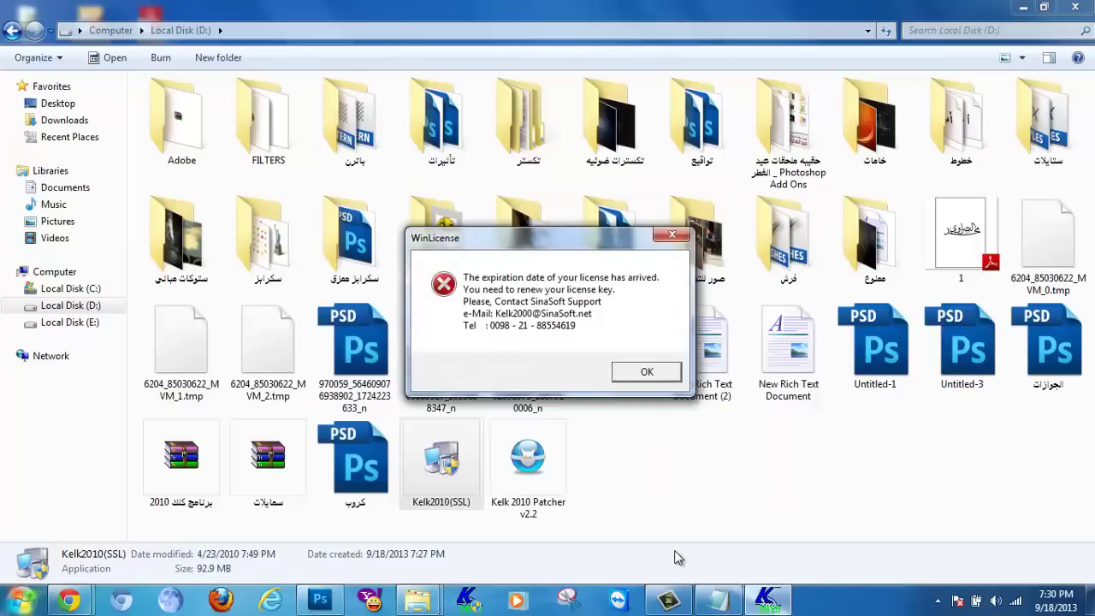
# Step: Switch to Notepad and add the line "تلاحظون البرنامج ميشتغل ... نروح ننسخ الباتش ونشوف .." below the existing note
pyautogui.click(717, 598)
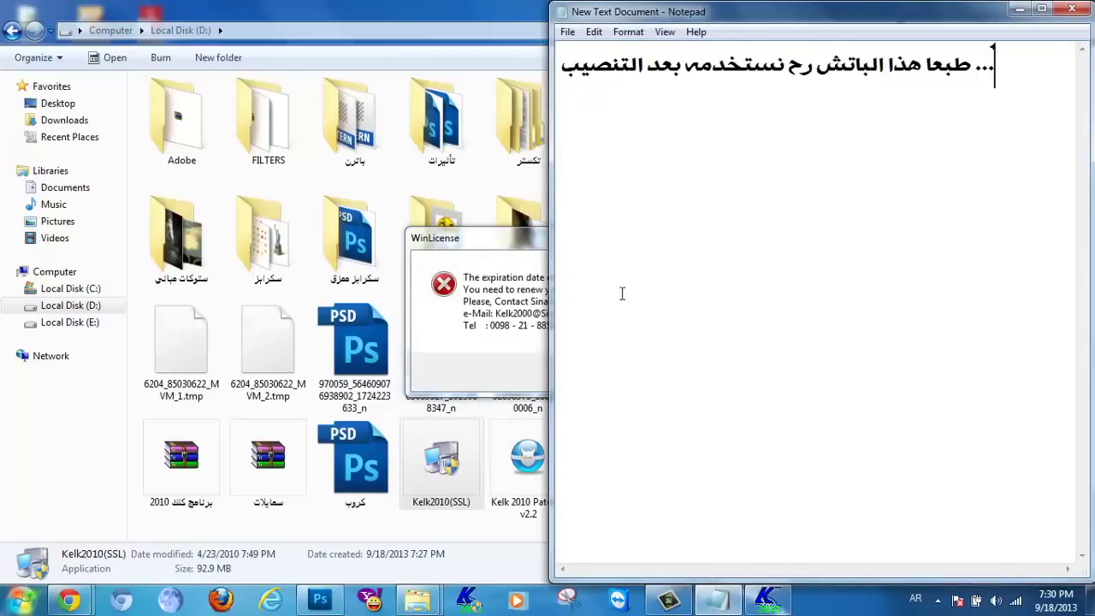
pyautogui.write('تلاحظة')
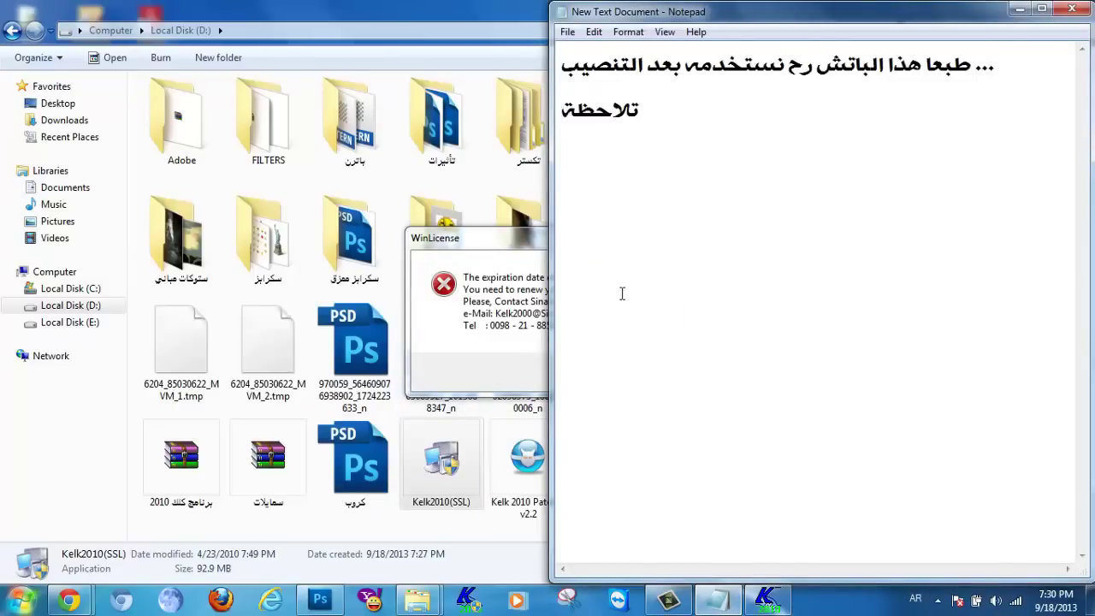
pyautogui.press('BackSpace')
pyautogui.write('ون البرن')
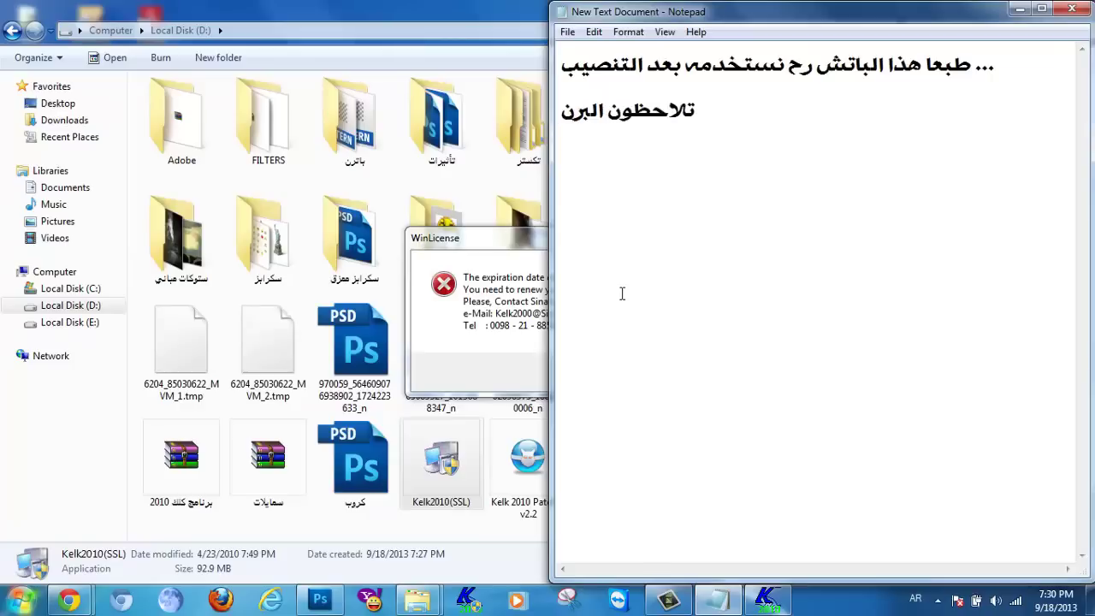
pyautogui.write('امج ميشتغل')
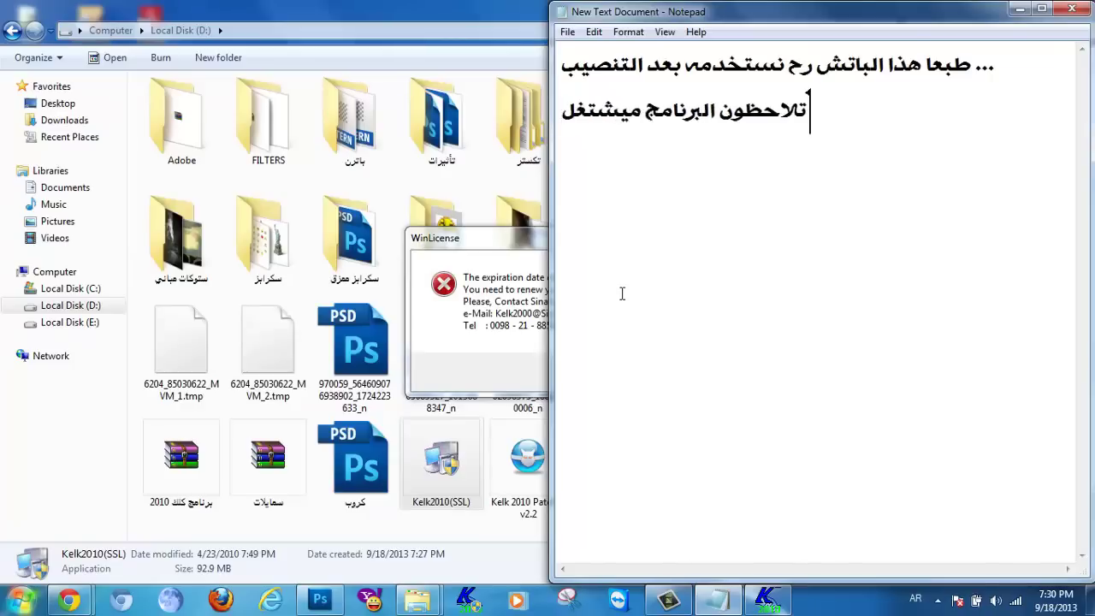
pyautogui.write('... نروح')
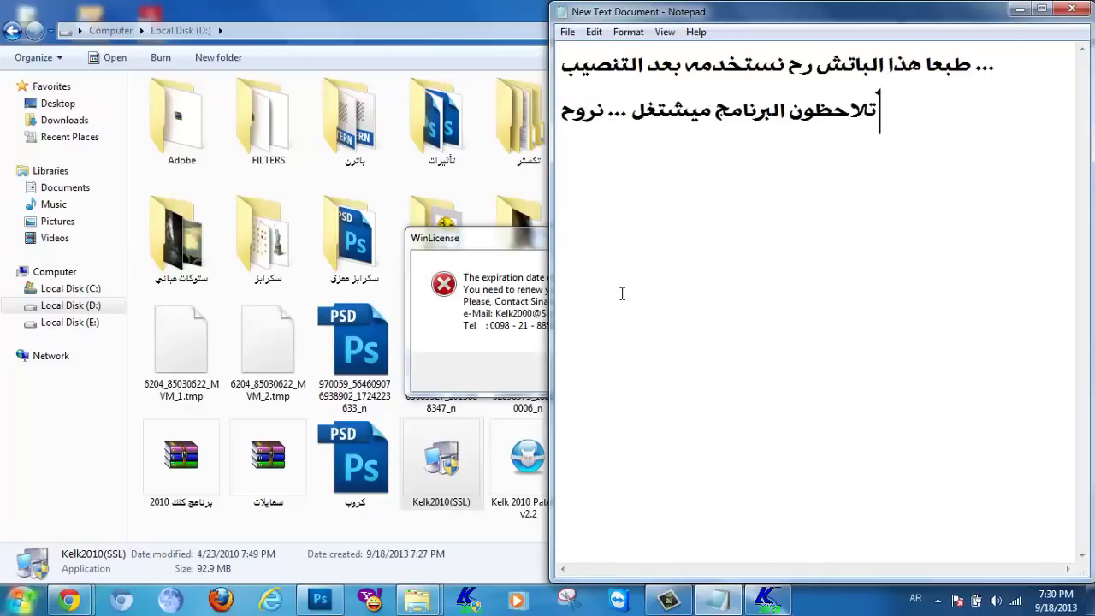
pyautogui.write(' ننسخ ال')
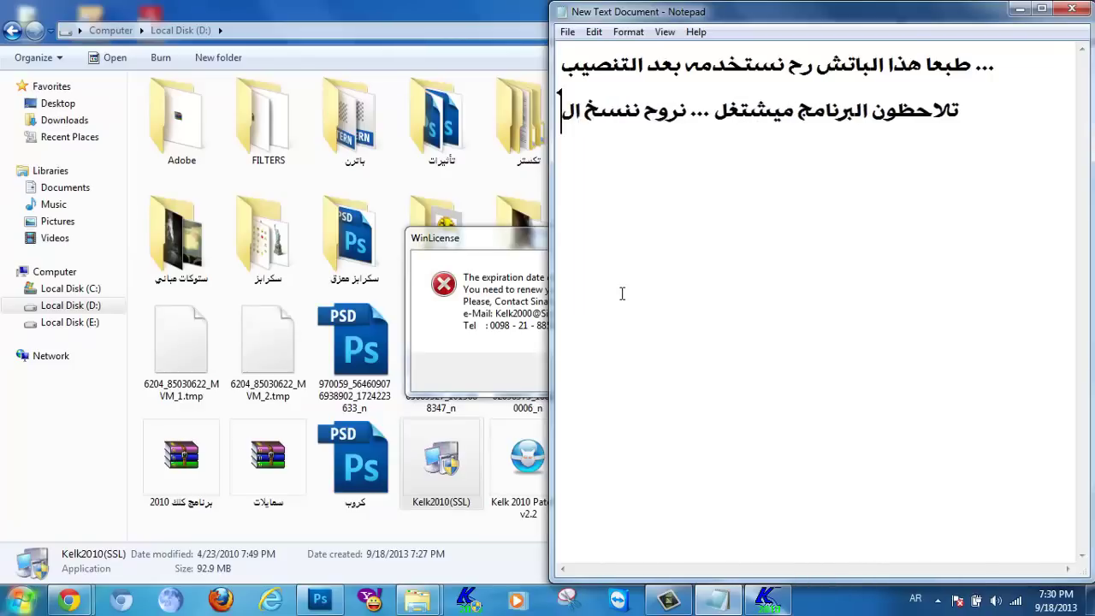
pyautogui.write('باتش ونشو')
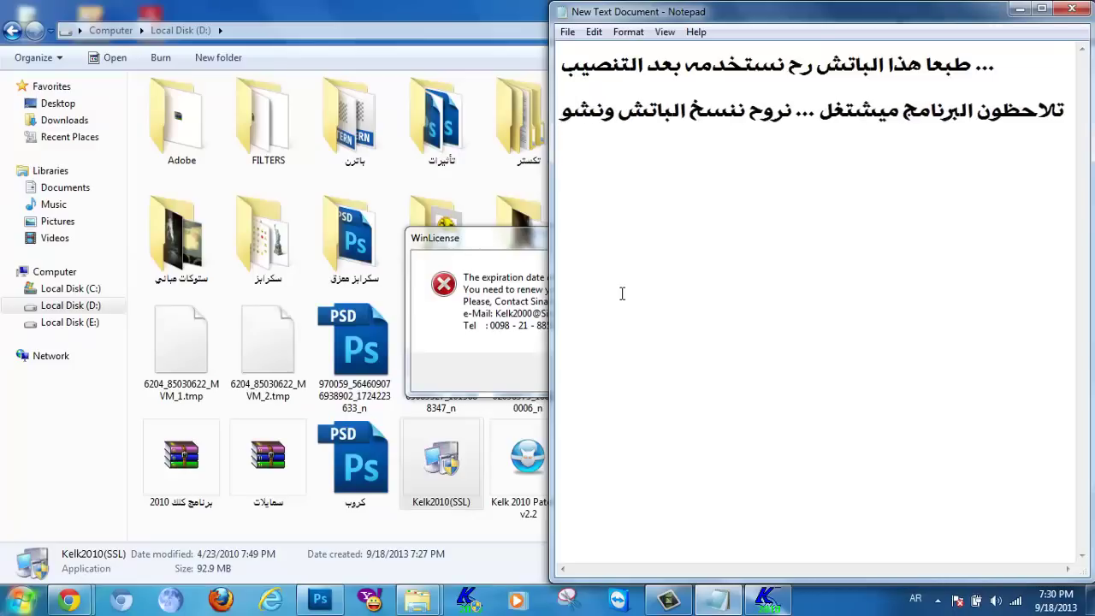
pyautogui.write('ف ..')
pyautogui.press('Return')
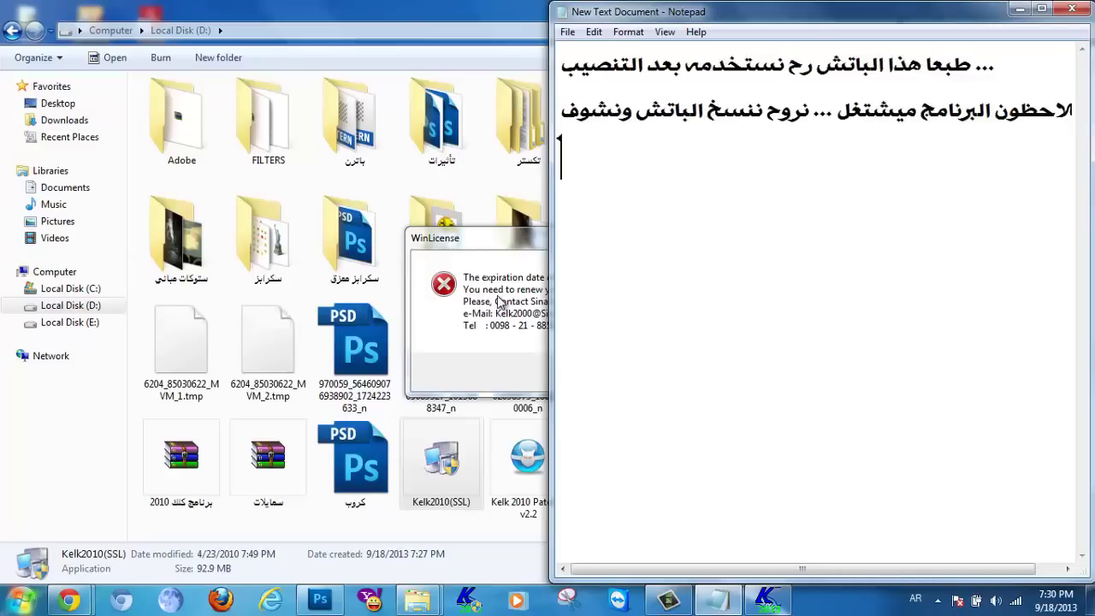
# Step: Return to the WinLicense error dialog and dismiss it
pyautogui.click(487, 352)
pyautogui.click(643, 377)
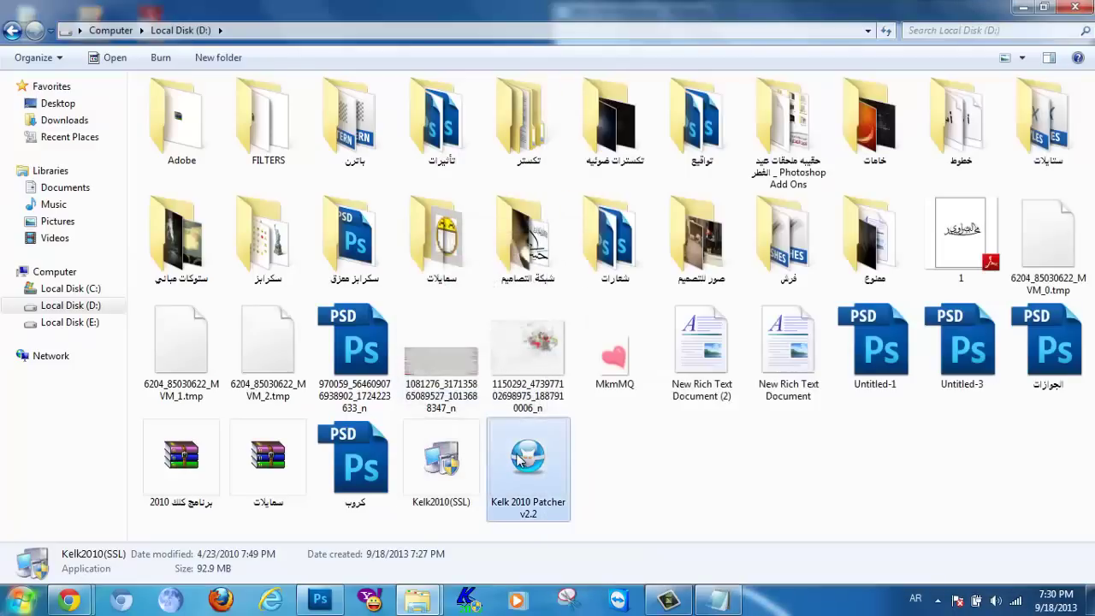
# Step: Copy the Kelk 2010 Patcher v2.2 file from Local Disk (D:)
pyautogui.click(519, 453)
pyautogui.rightClick(511, 457)
pyautogui.click(566, 353)
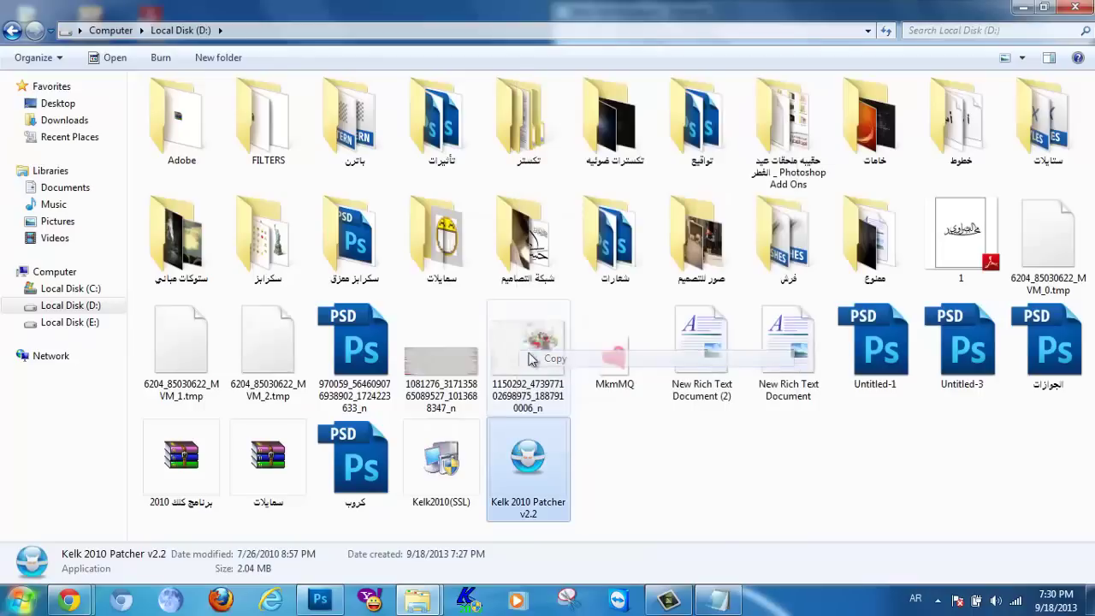
# Step: Open the program's installation folder at C:\Program Files\SinaSoft\Kelk2010
pyautogui.click(70, 288)
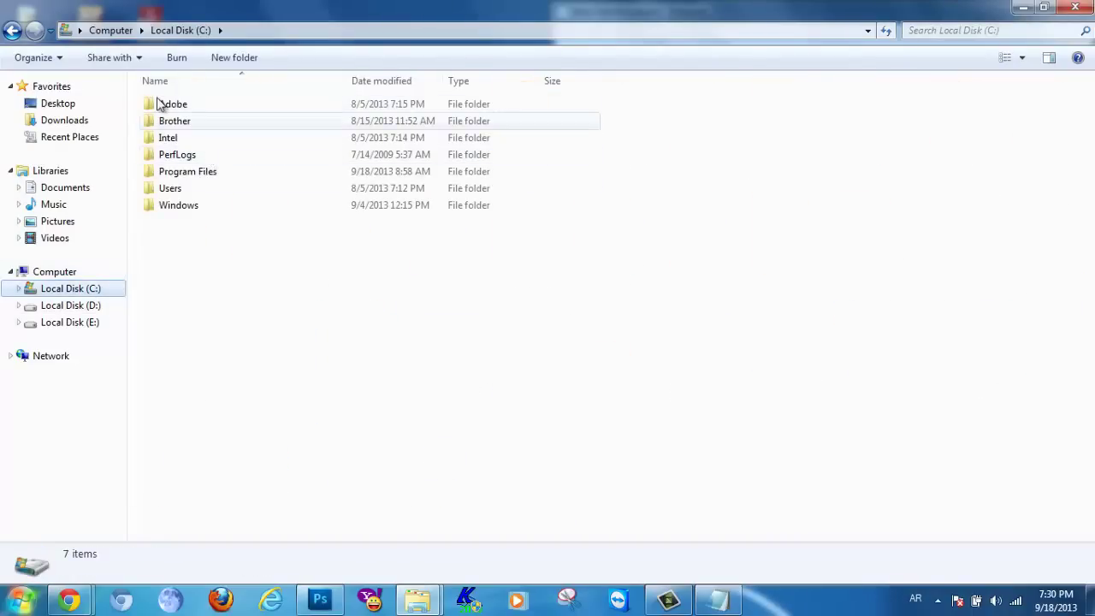
pyautogui.doubleClick(234, 177)
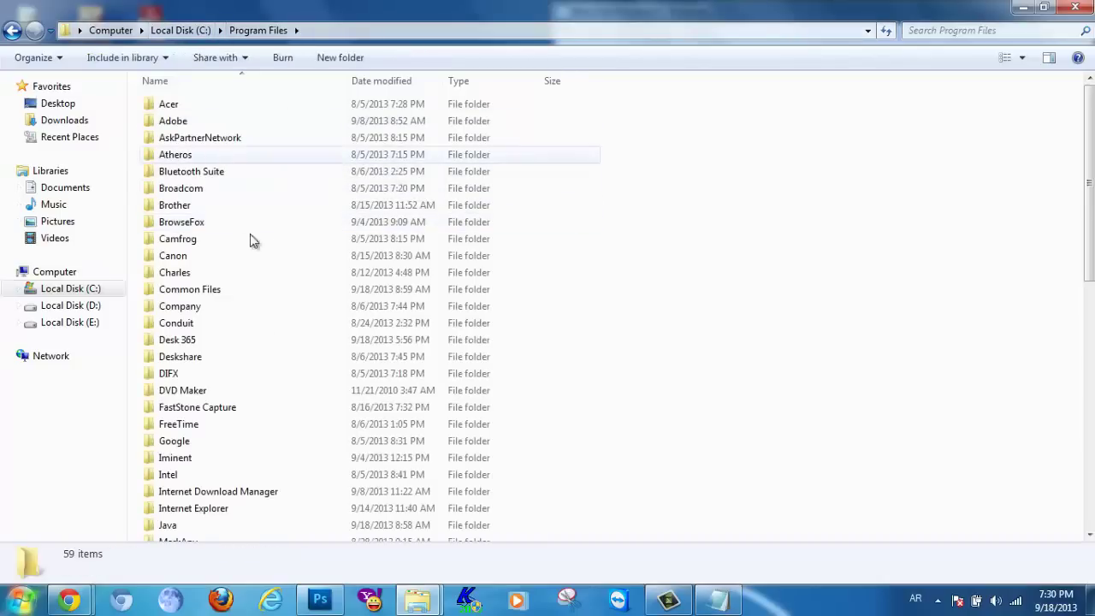
pyautogui.press('Down')
pyautogui.press('Down')
pyautogui.press('Down')
pyautogui.press('Down')
pyautogui.press('Down')
pyautogui.press('Down')
pyautogui.press('Down')
pyautogui.press('Down')
pyautogui.press('Down')
pyautogui.press('Down')
pyautogui.press('Down')
pyautogui.press('Down')
pyautogui.press('Down')
pyautogui.press('Down')
pyautogui.press('Down')
pyautogui.press('Down')
pyautogui.press('Down')
pyautogui.press('Down')
pyautogui.press('Down')
pyautogui.press('Down')
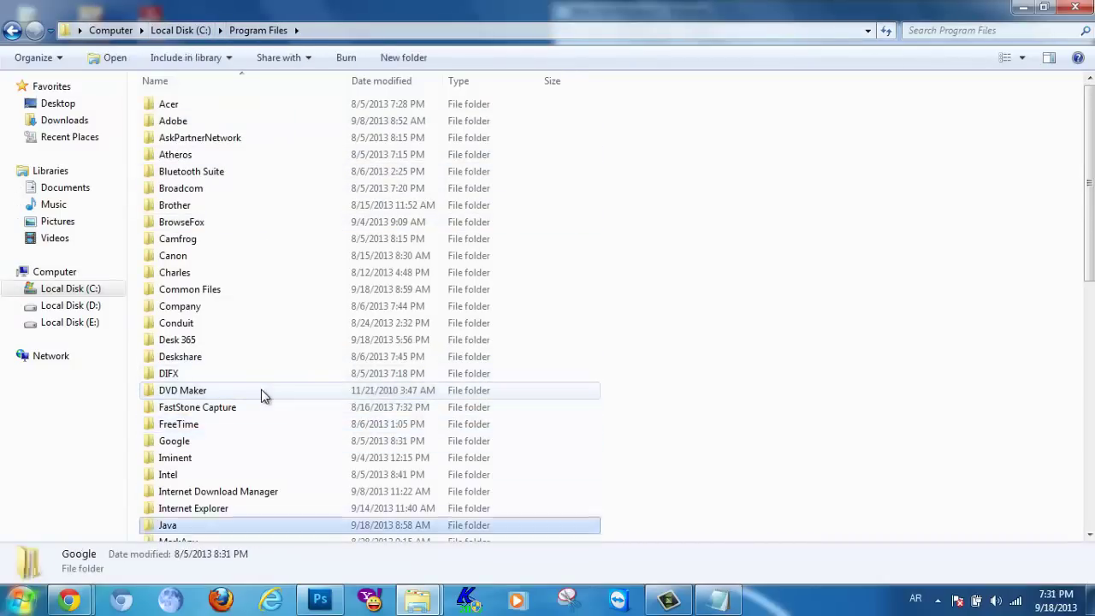
pyautogui.press('Up')
pyautogui.press('Down')
pyautogui.press('Down')
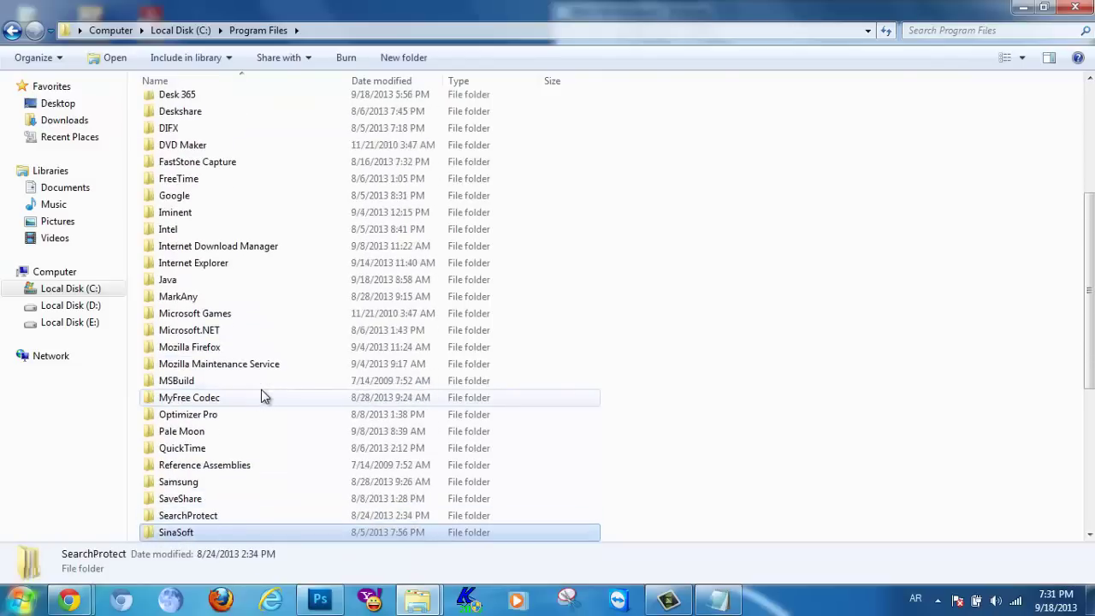
pyautogui.press('Down')
pyautogui.press('Up')
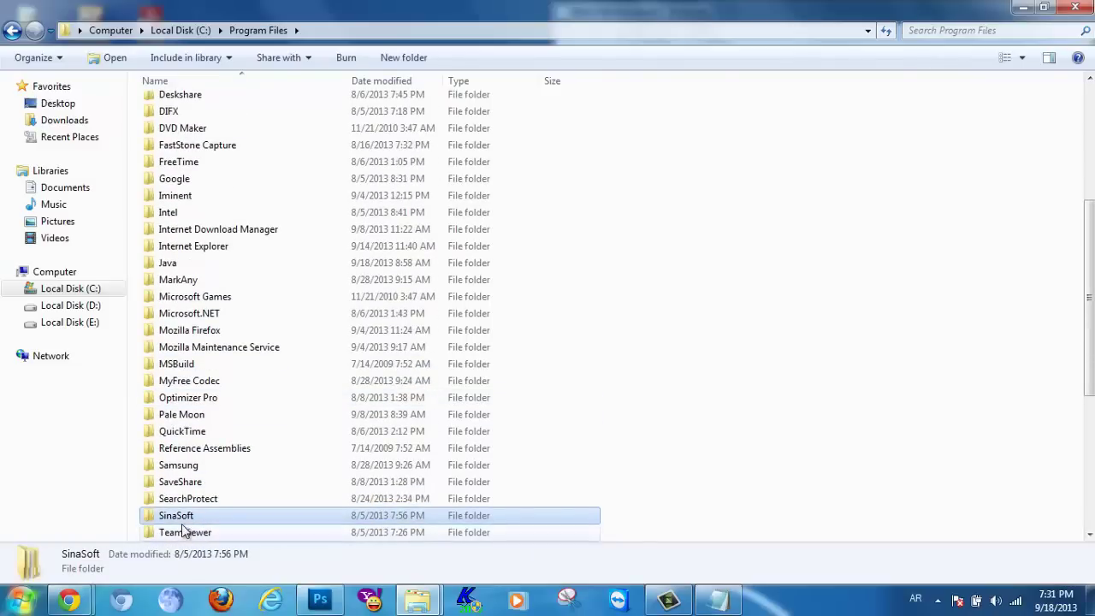
pyautogui.doubleClick(191, 519)
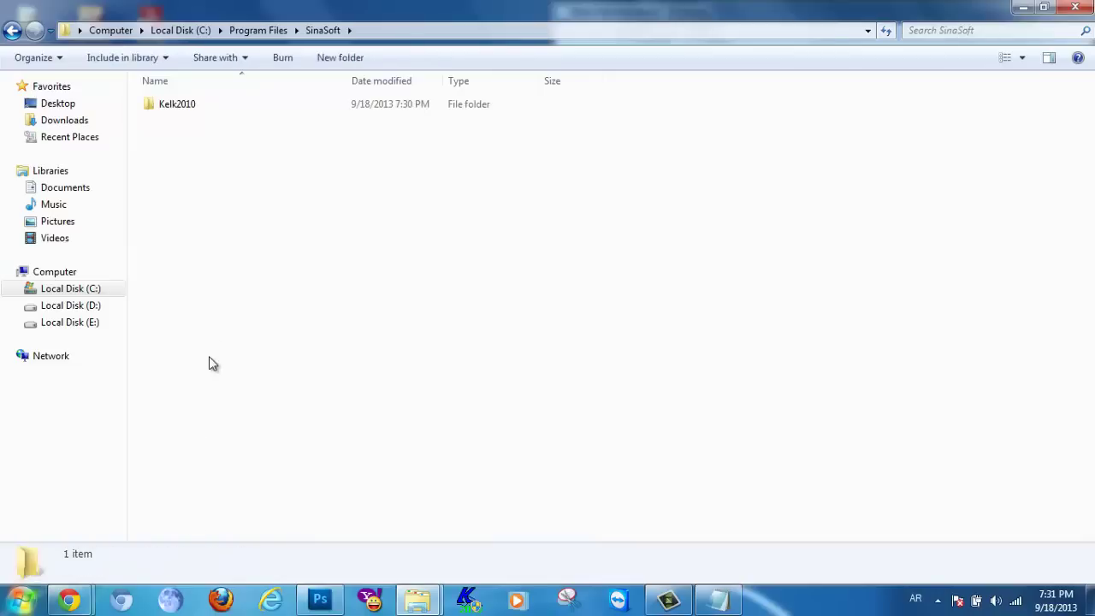
pyautogui.doubleClick(189, 107)
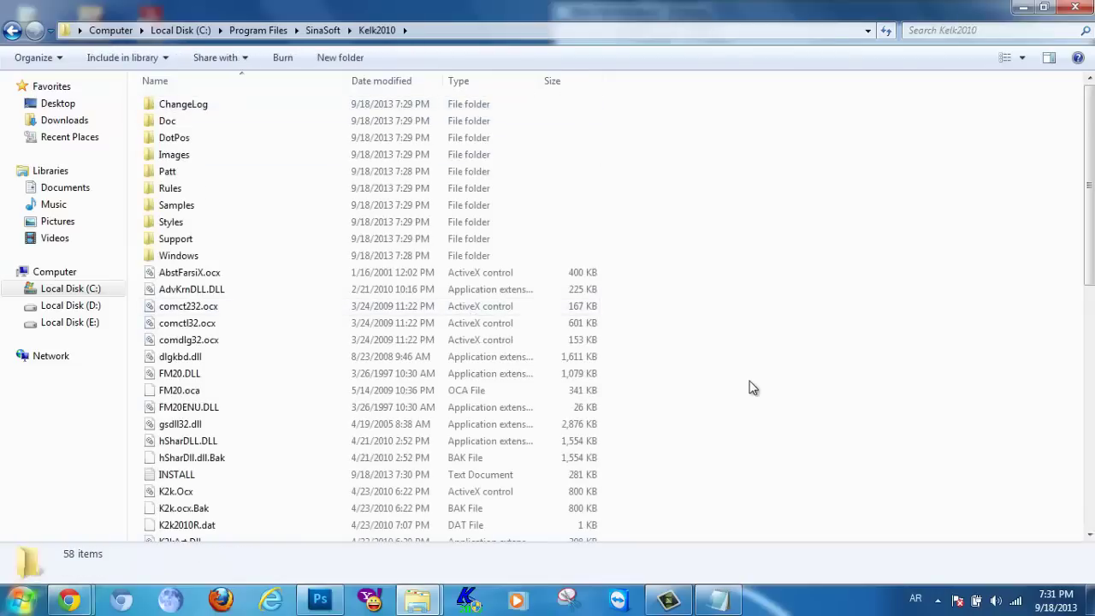
# Step: Paste the patcher into the Kelk2010 folder, replacing the existing file, and display the folder's full path
pyautogui.rightClick(830, 337)
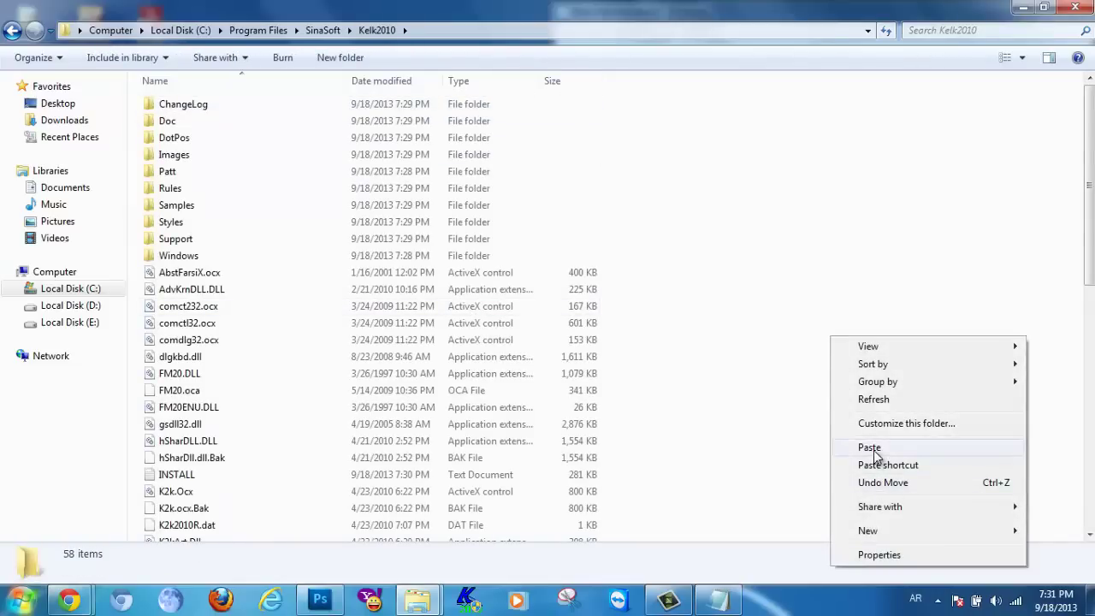
pyautogui.click(873, 450)
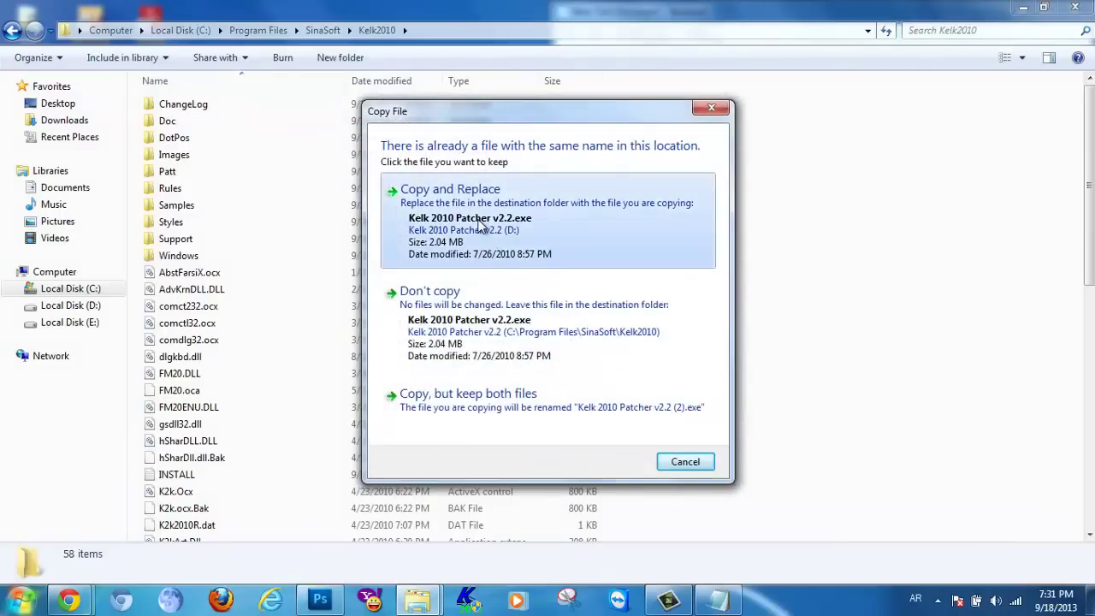
pyautogui.click(485, 228)
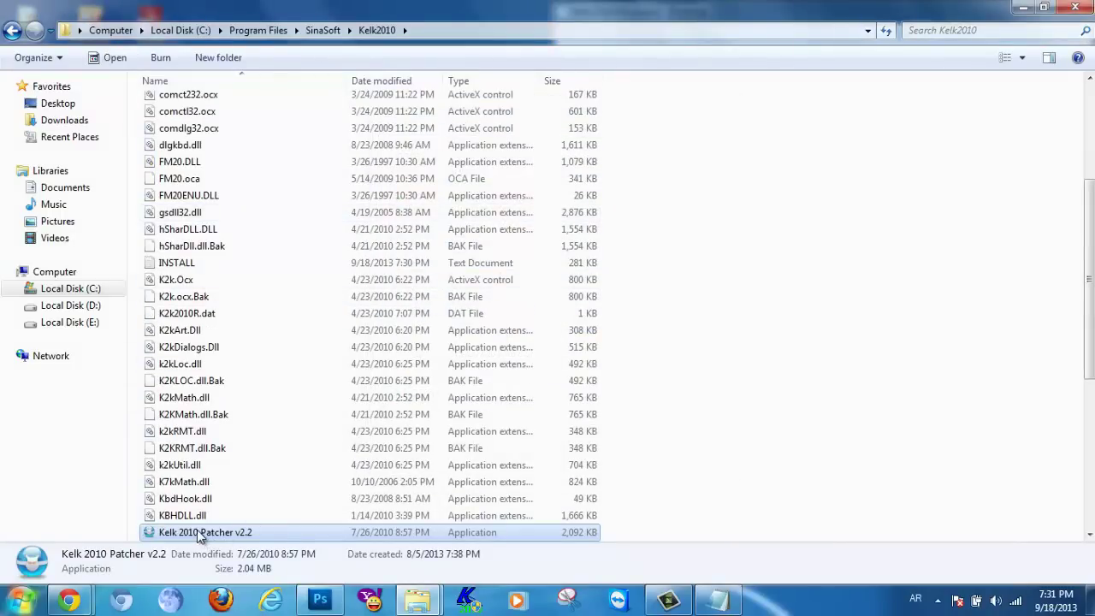
pyautogui.click(429, 25)
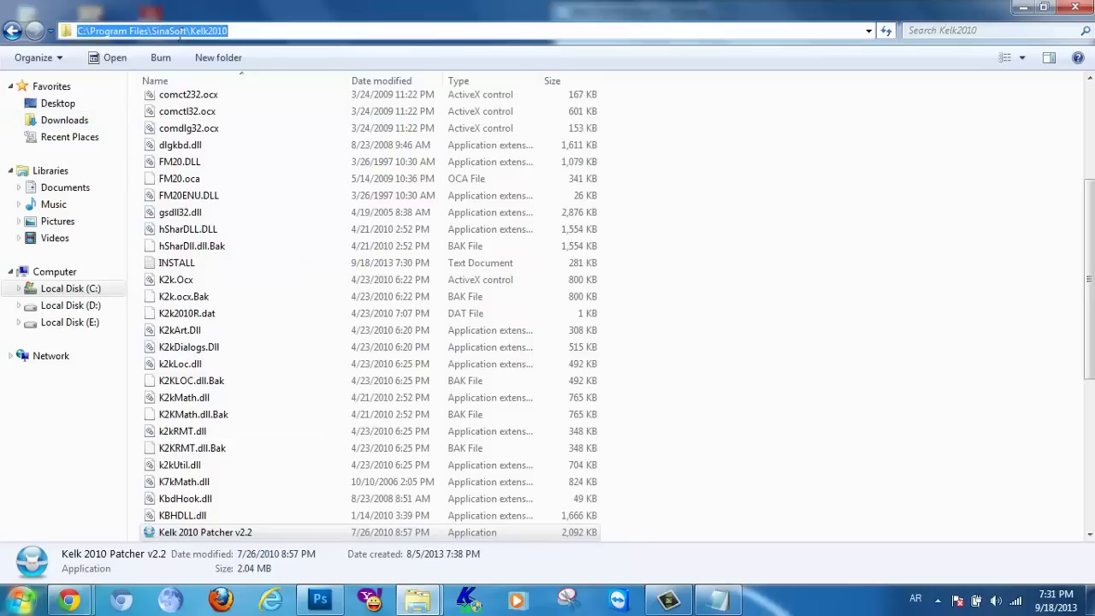
# Step: Run Kelk 2010 Patcher v2.2 as administrator, apply the patch, and close the patcher
pyautogui.rightClick(181, 535)
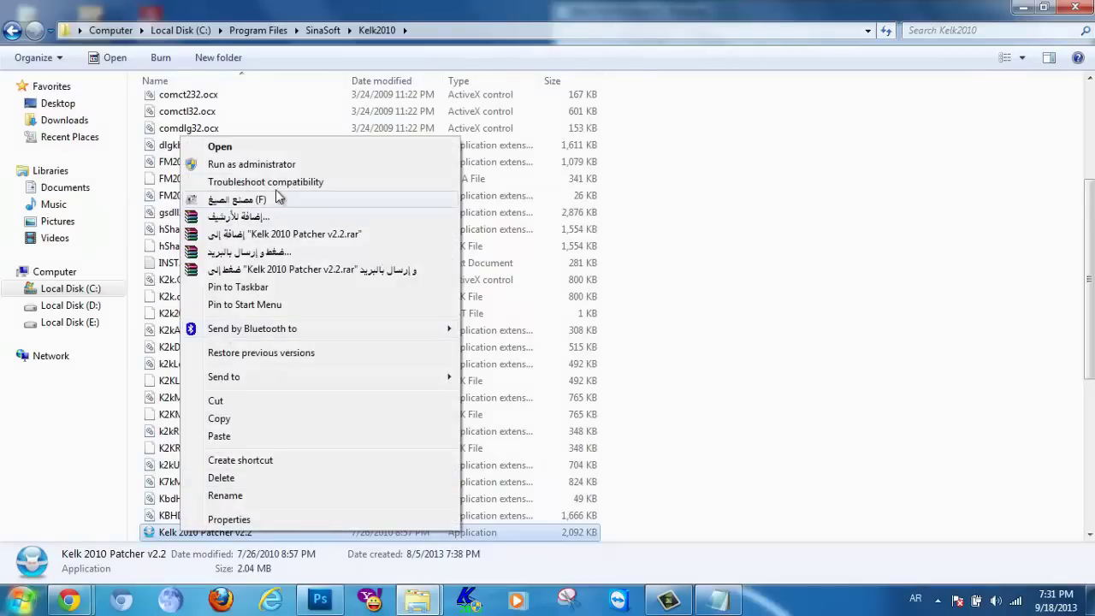
pyautogui.click(384, 166)
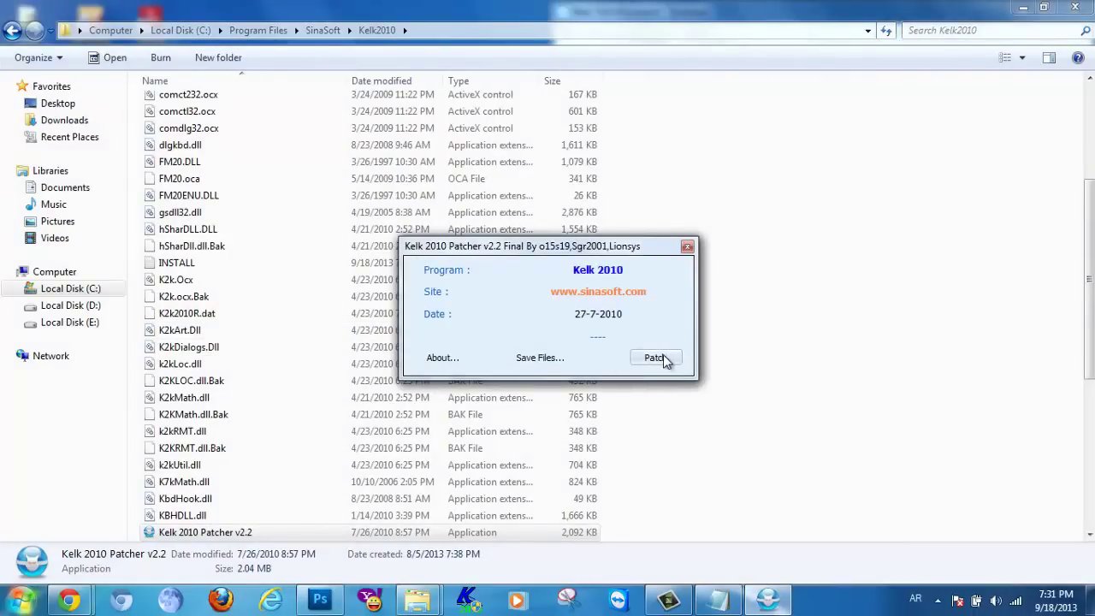
pyautogui.click(665, 361)
pyautogui.click(532, 357)
pyautogui.click(687, 248)
# Step: Launch Kelk 2010 to check that it starts, and close both the program and the Kelk2010 folder window
pyautogui.click(474, 605)
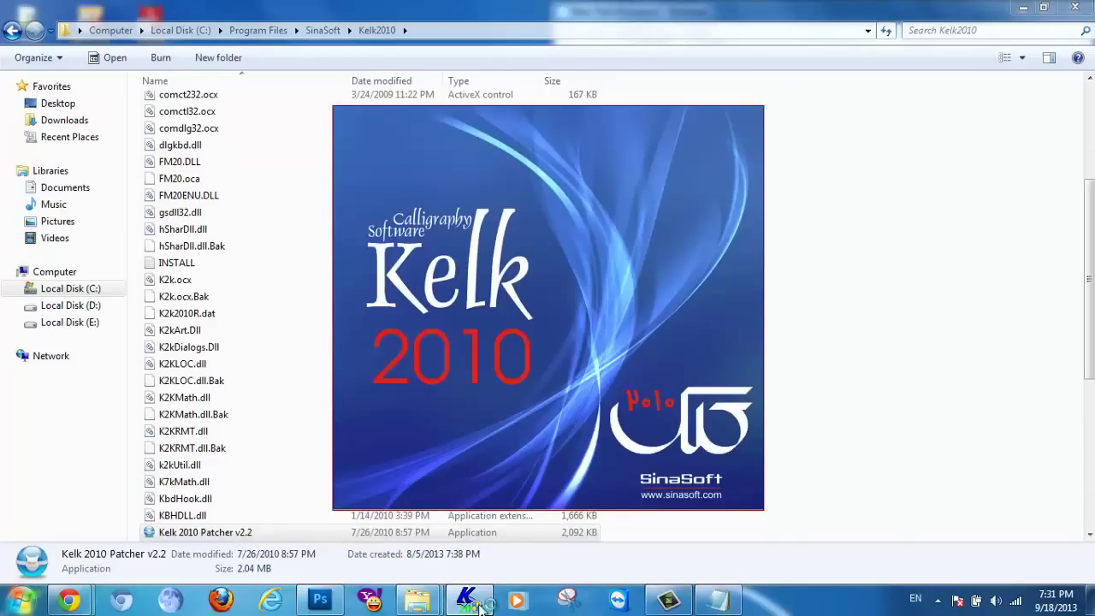
pyautogui.moveTo(479, 606)
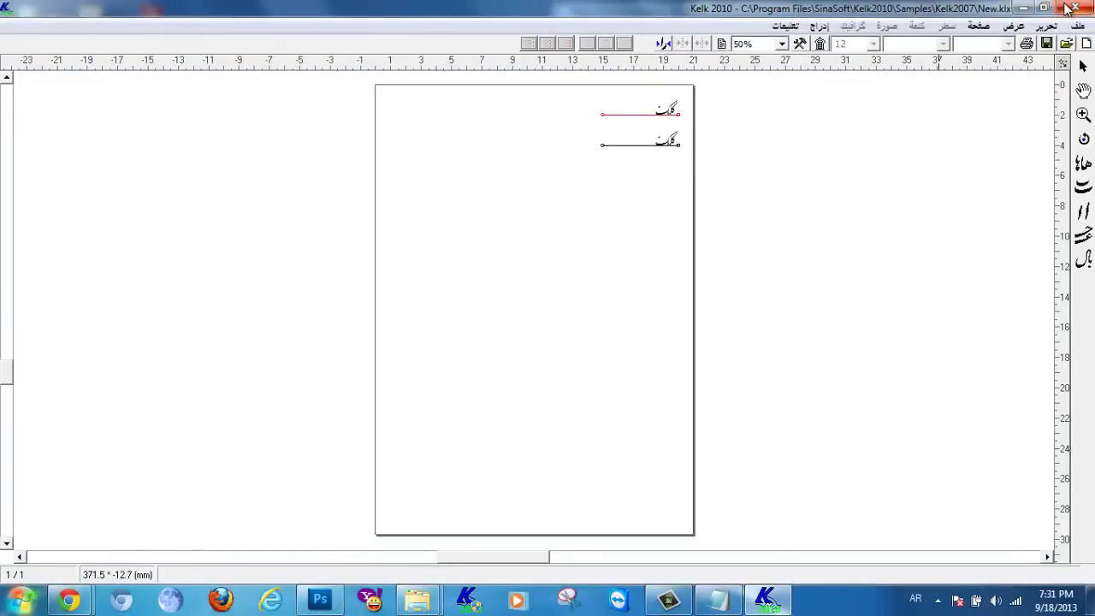
pyautogui.click(1069, 9)
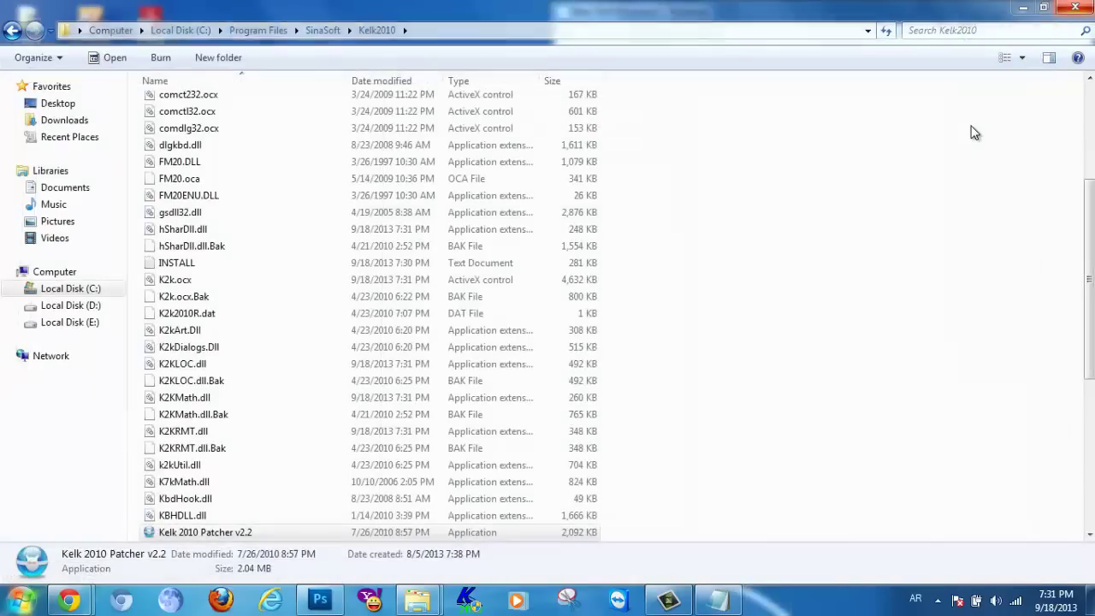
pyautogui.click(1078, 10)
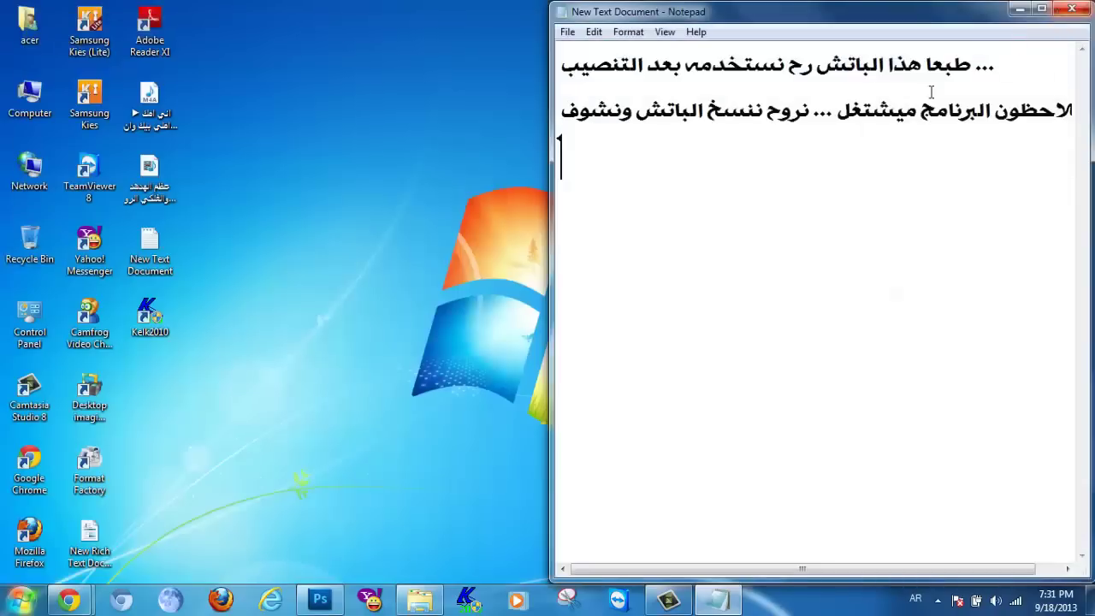
# Step: Add the lines "واذا ما اشتغل البرنامج" and "اكو حل ثاني تابعو .." to the Notepad notes
pyautogui.write('ذا')
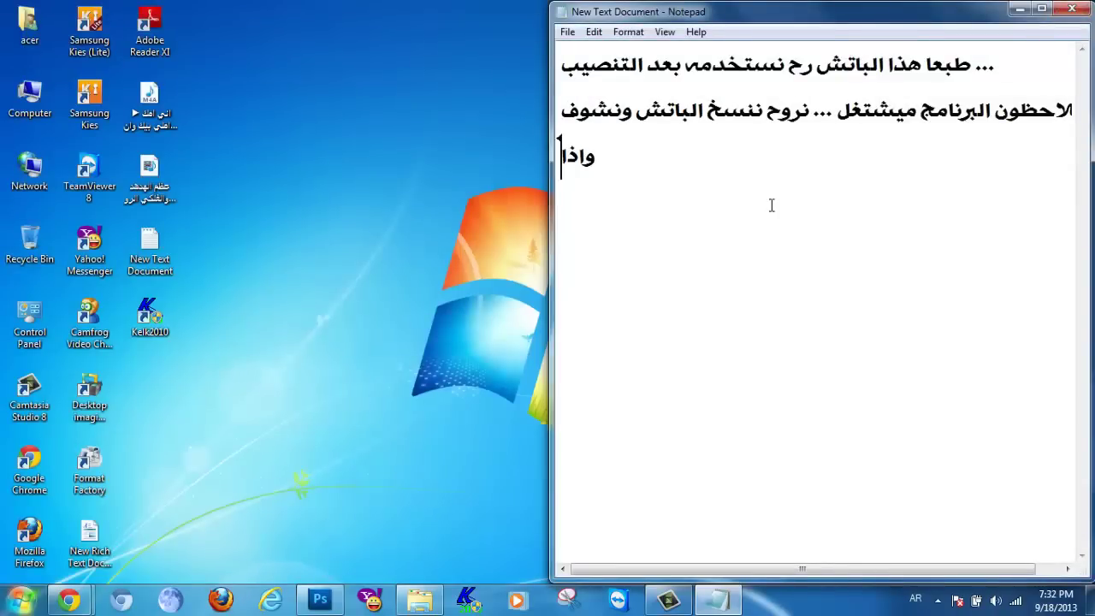
pyautogui.write(' ما اشتغل البرنامج')
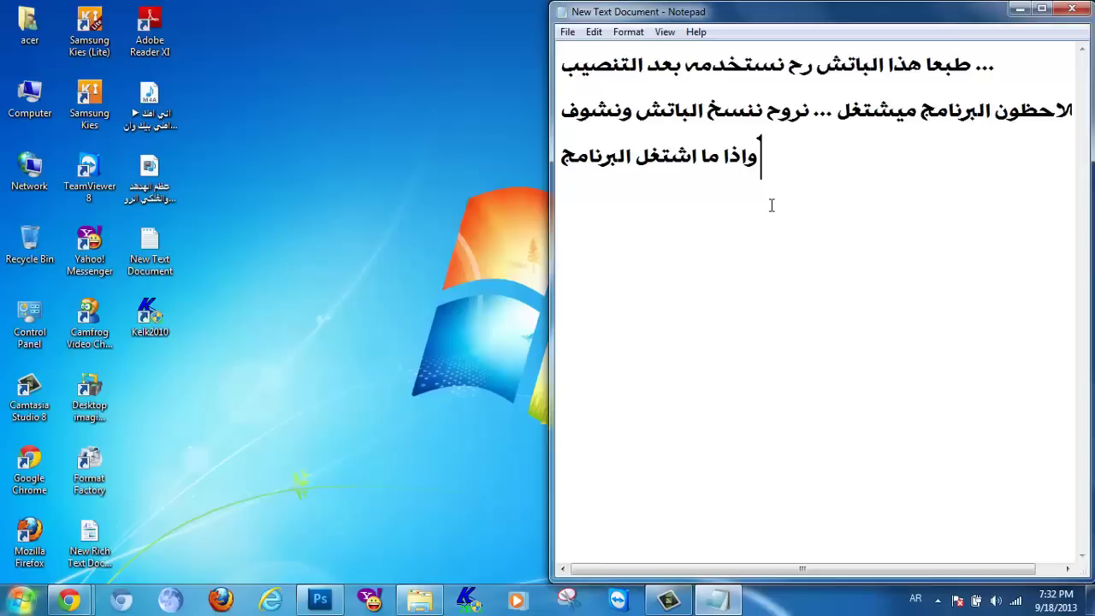
pyautogui.press('Return')
pyautogui.write('اكو حل ث')
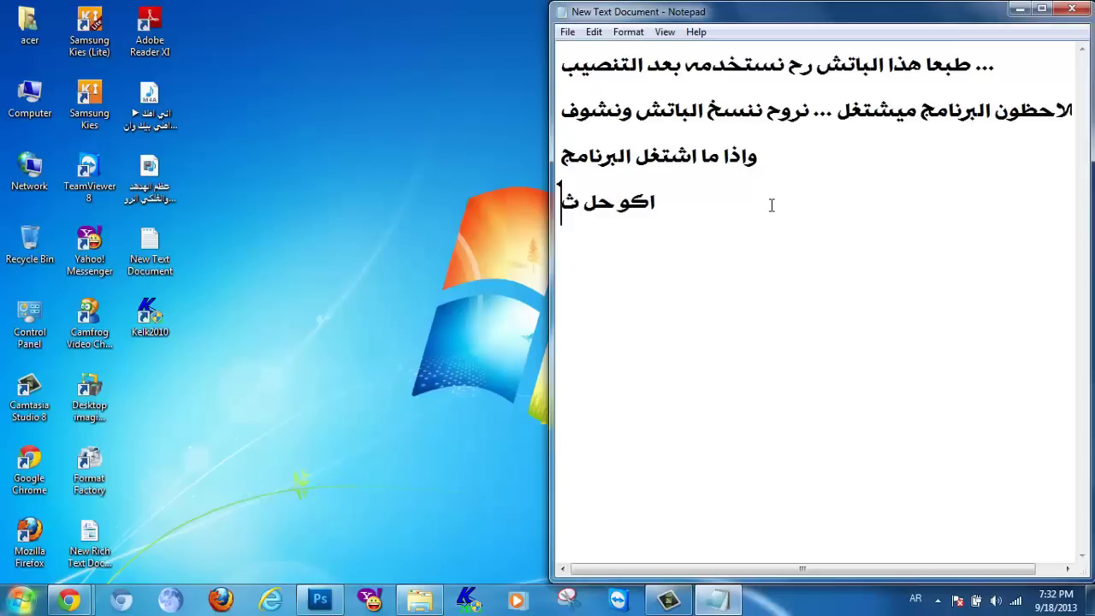
pyautogui.write('اني تابعو ..')
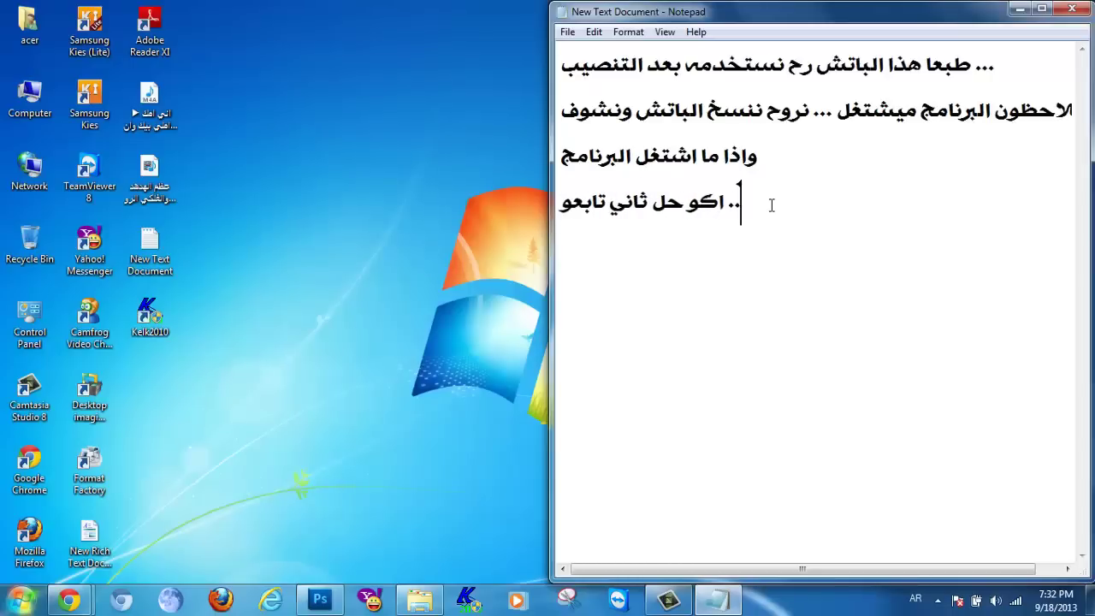
pyautogui.press('Return')
# Step: Open the compatibility settings of the Kelk2010 desktop shortcut and select Windows XP (Service Pack 2) as the compatibility mode
pyautogui.rightClick(157, 316)
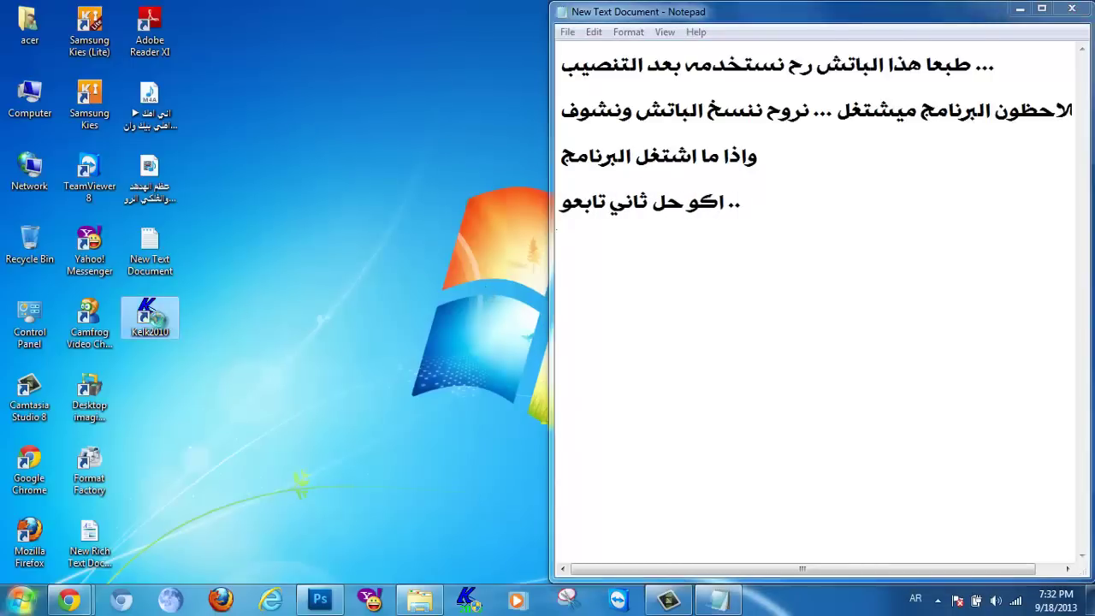
pyautogui.click(204, 572)
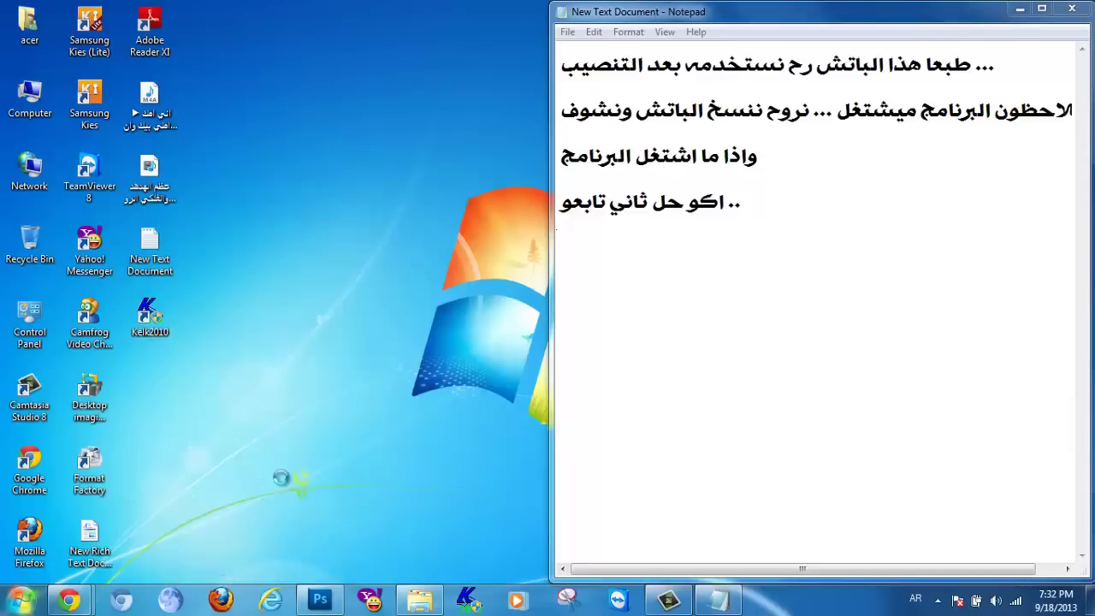
pyautogui.click(370, 206)
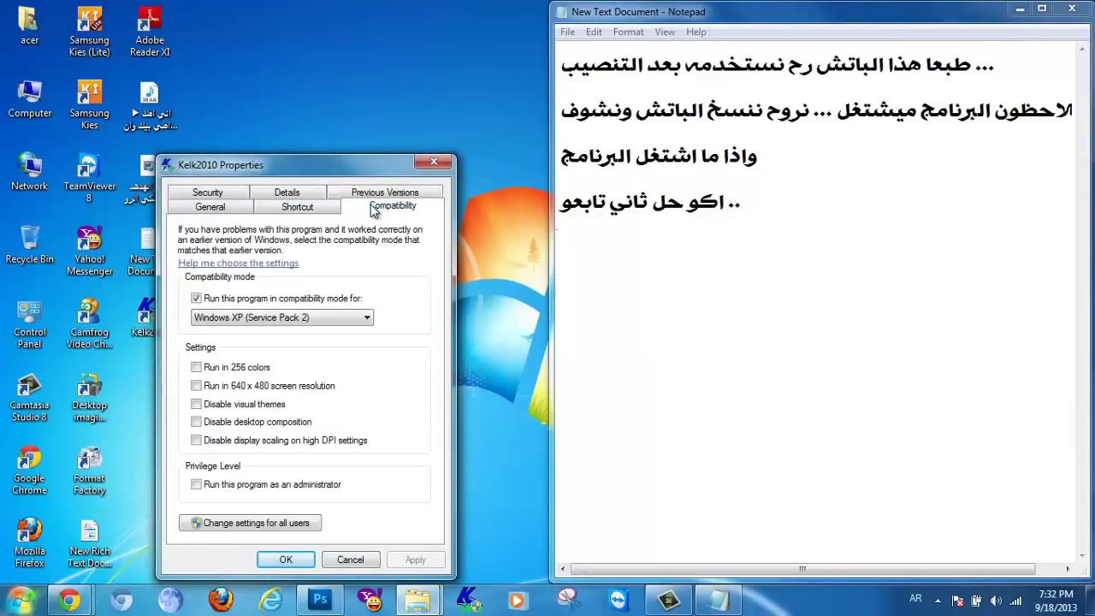
pyautogui.click(256, 318)
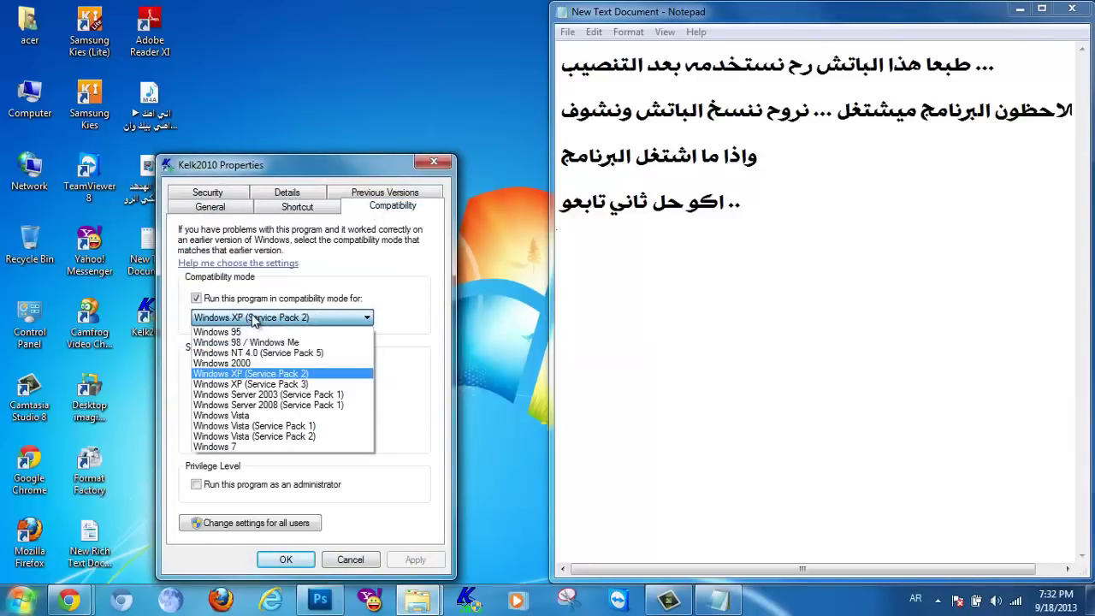
pyautogui.click(263, 374)
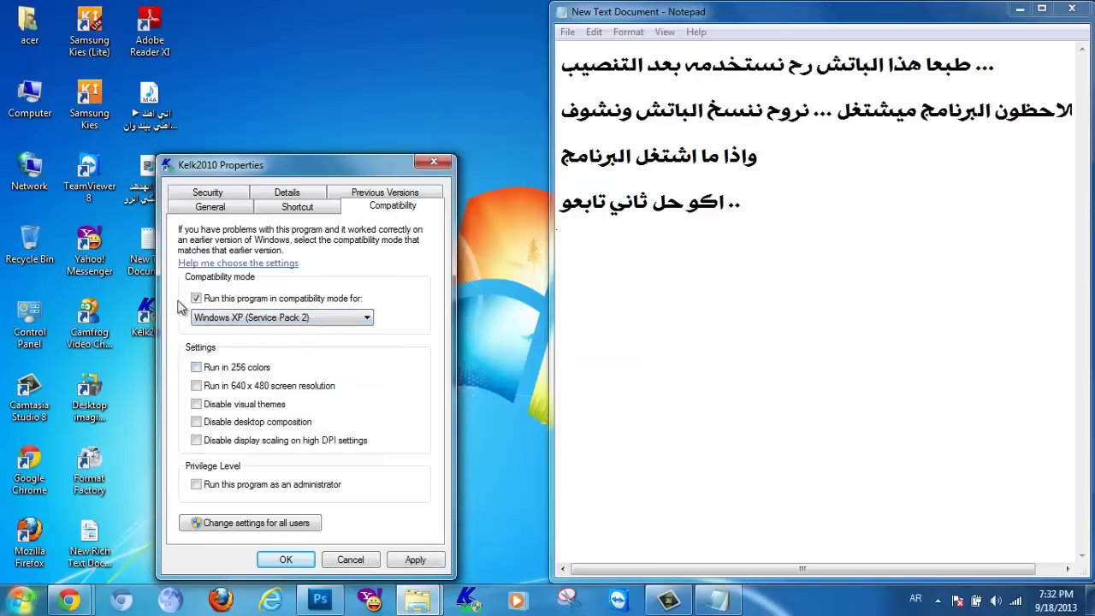
# Step: Add the lines "نخلي مثل مواضح بالصورة" and "اتمنى اكون فدتكم" to the Notepad notes
pyautogui.click(773, 320)
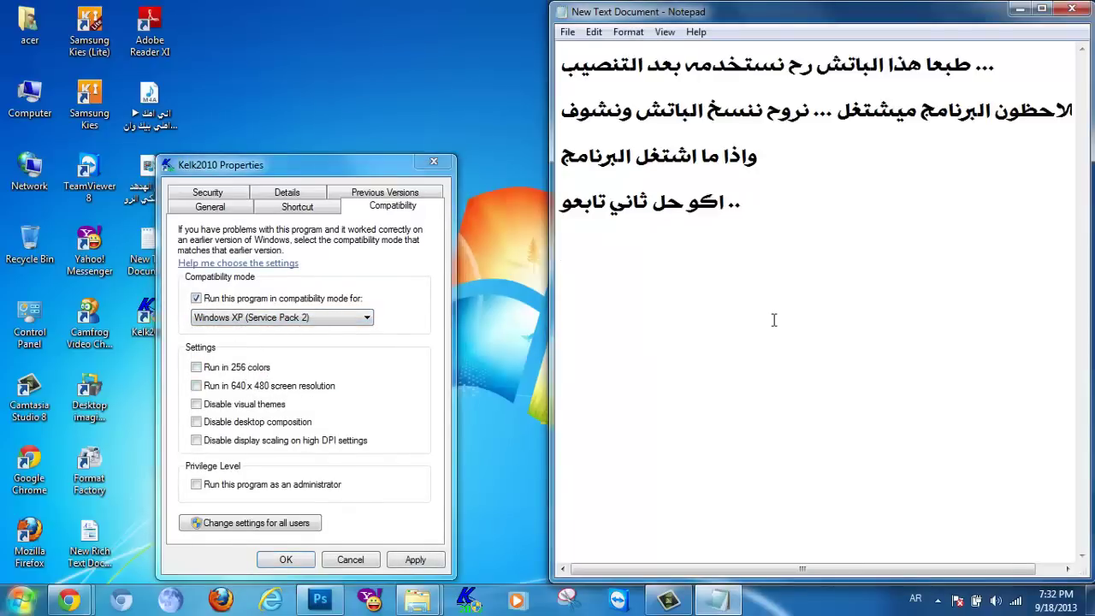
pyautogui.write('نخلي مث')
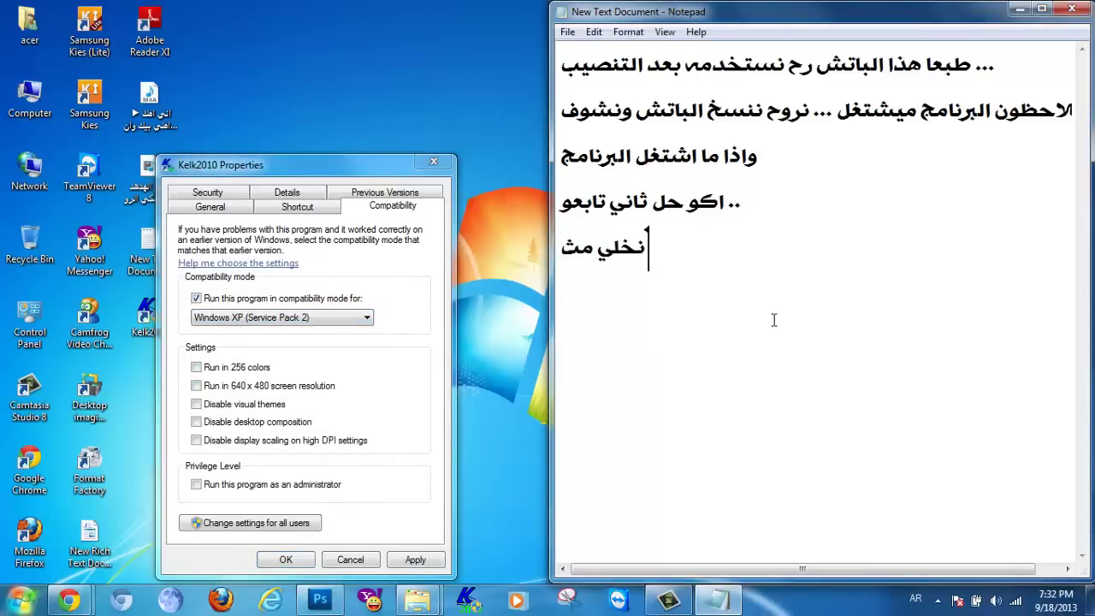
pyautogui.write('ل مواضح')
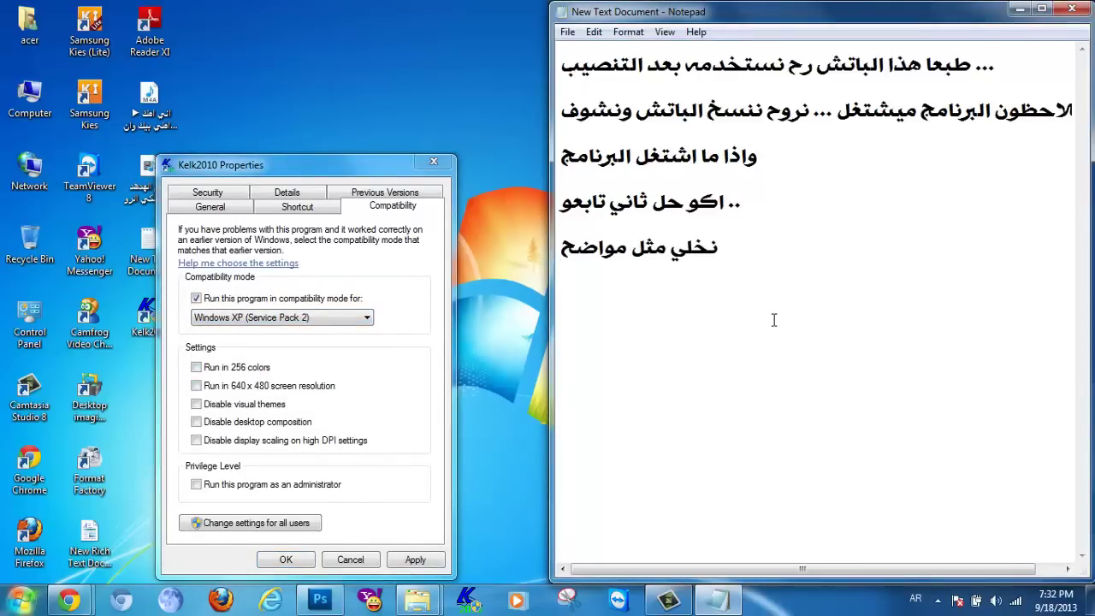
pyautogui.write(' بالصورة')
pyautogui.press('Return')
pyautogui.write('ات')
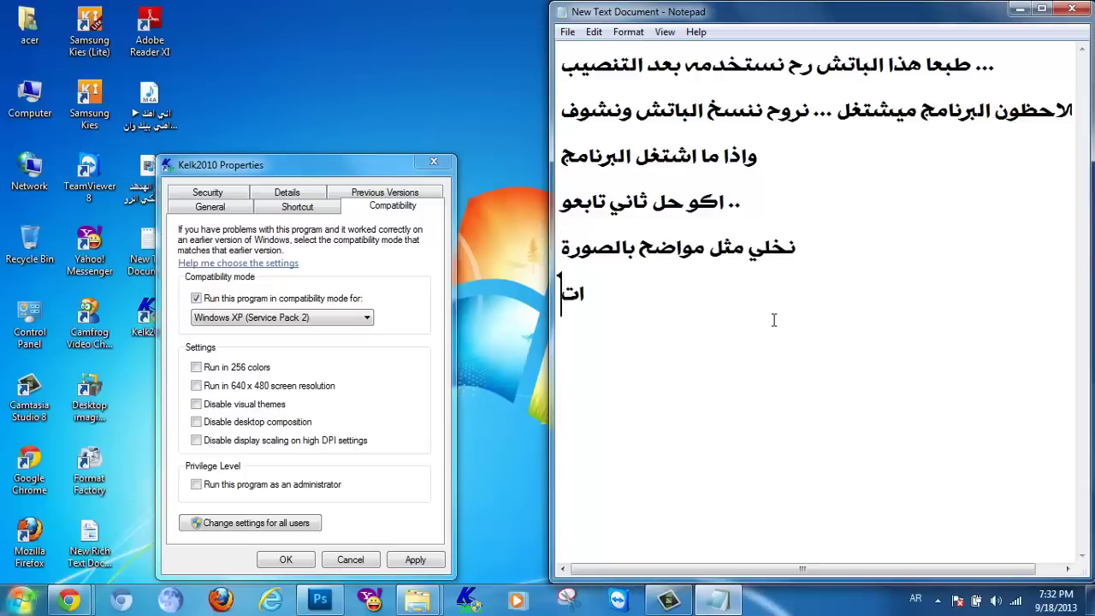
pyautogui.write('منى اكون فدتكم')
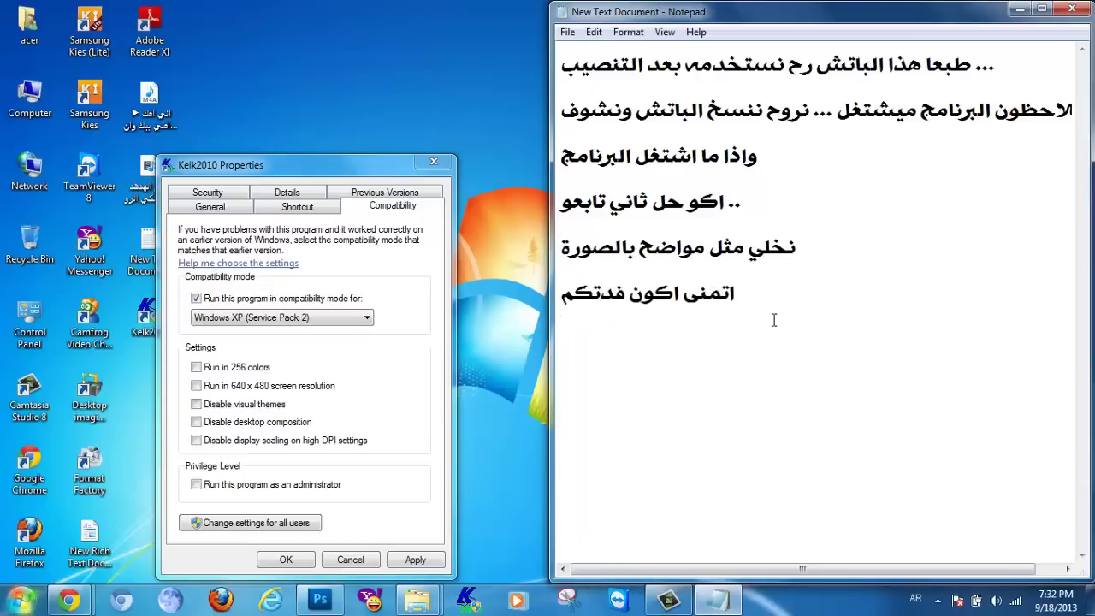
# Step: Add a new line reading "والرابط الخاص بالبرنامج حتلاكونه بوصف الفيديو" at the end of the notes
pyautogui.press('Return')
pyautogui.write('والرابط الخاص بال')
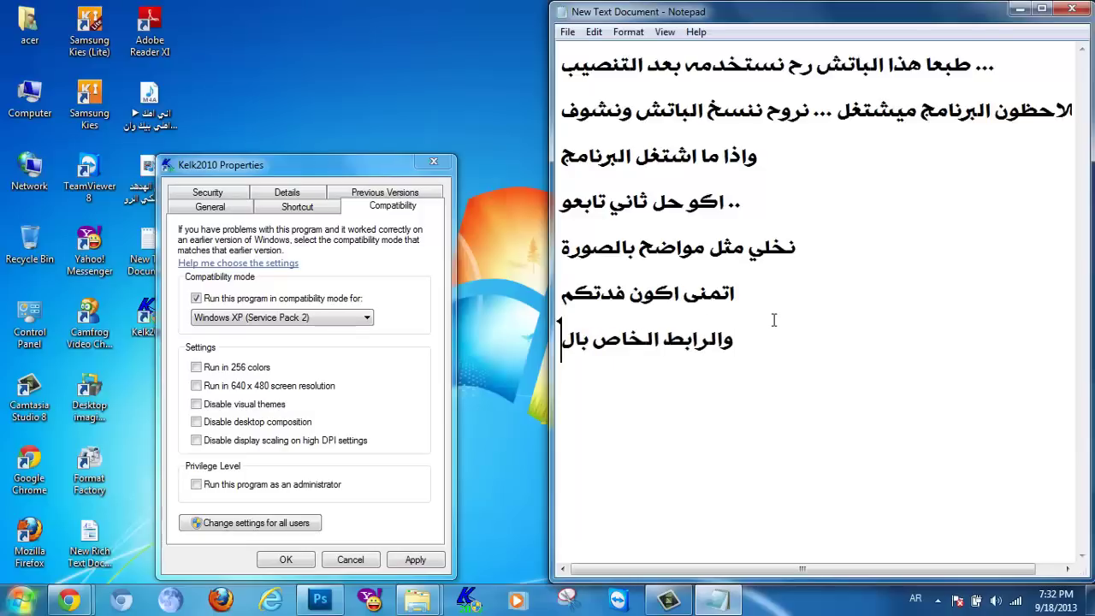
pyautogui.write('برنامج')
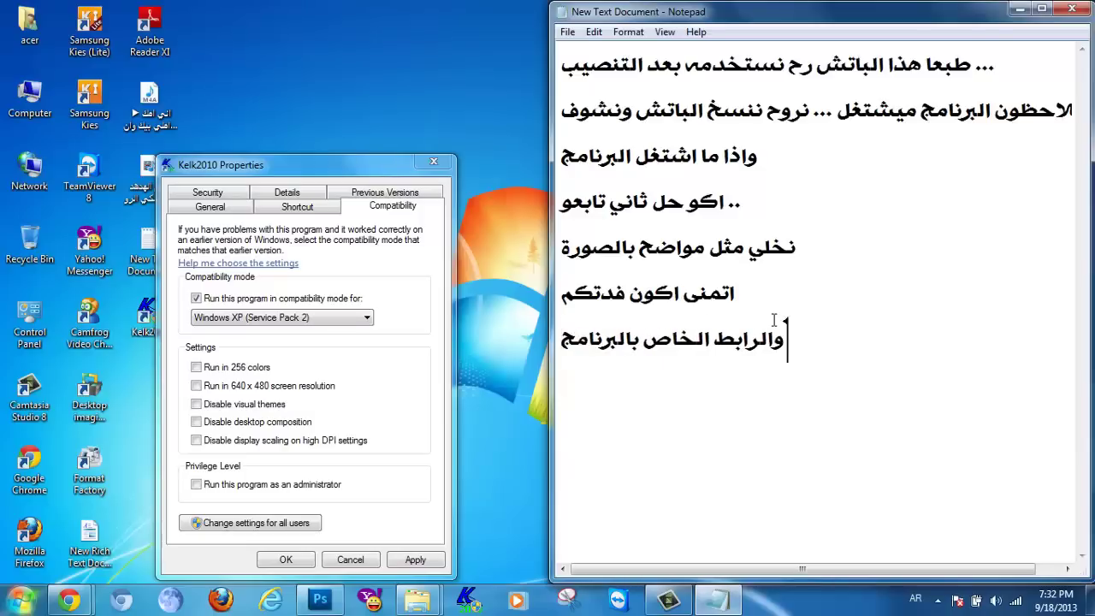
pyautogui.write(' حتلا')
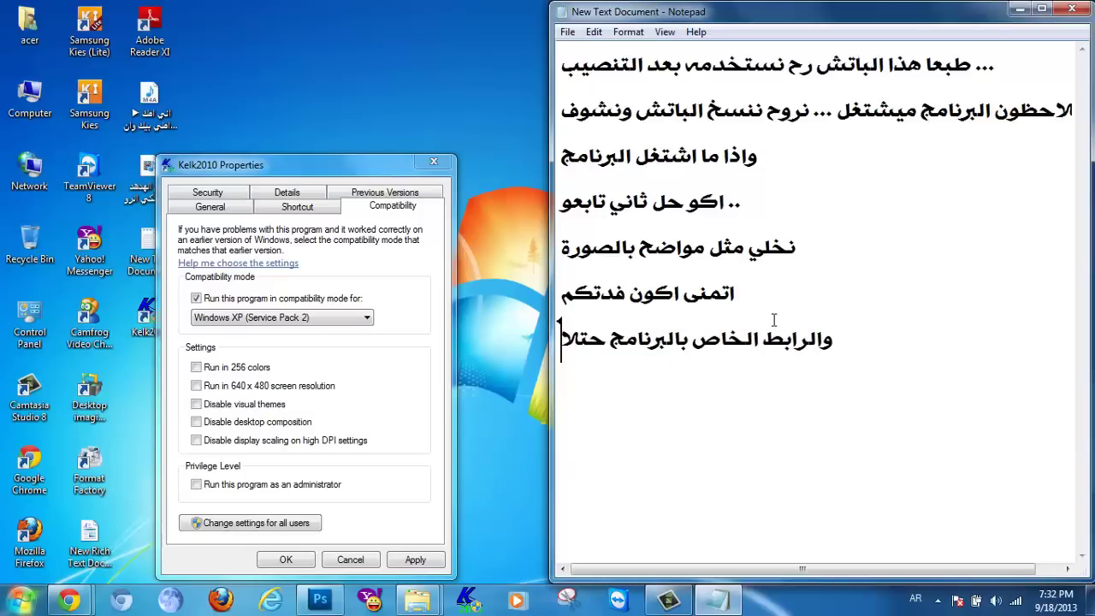
pyautogui.write('كونه بو')
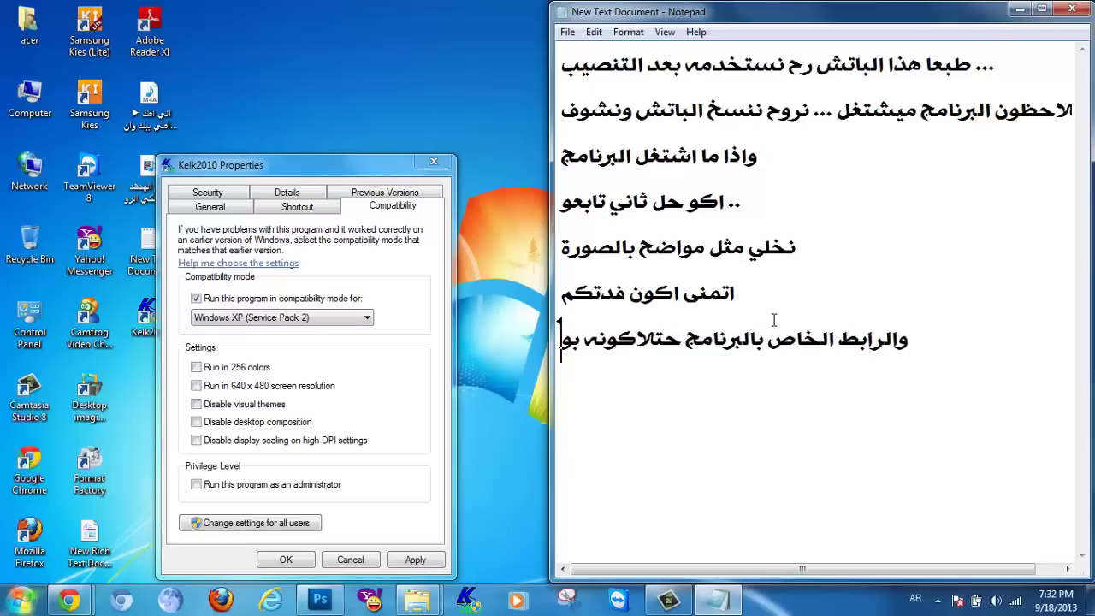
pyautogui.write('صف الفيديو س')
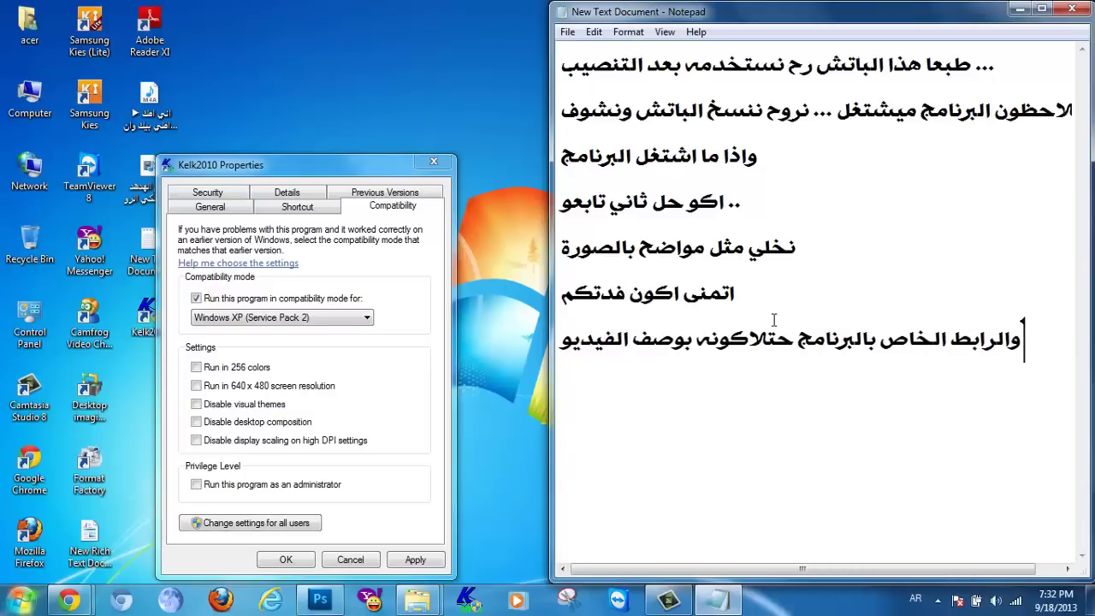
pyautogui.press('BackSpace')
pyautogui.press('BackSpace')
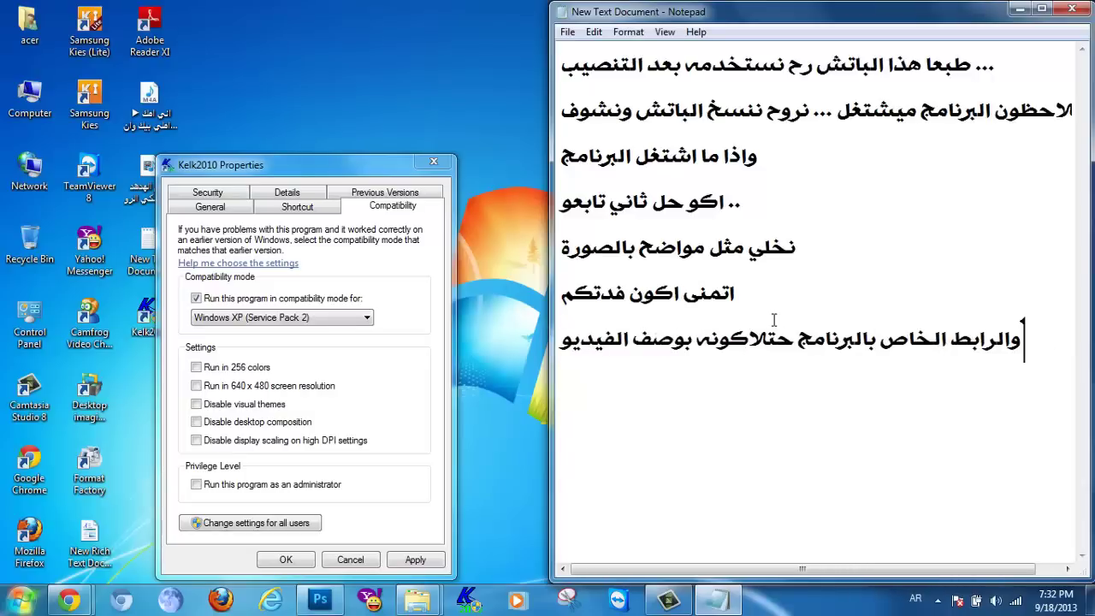